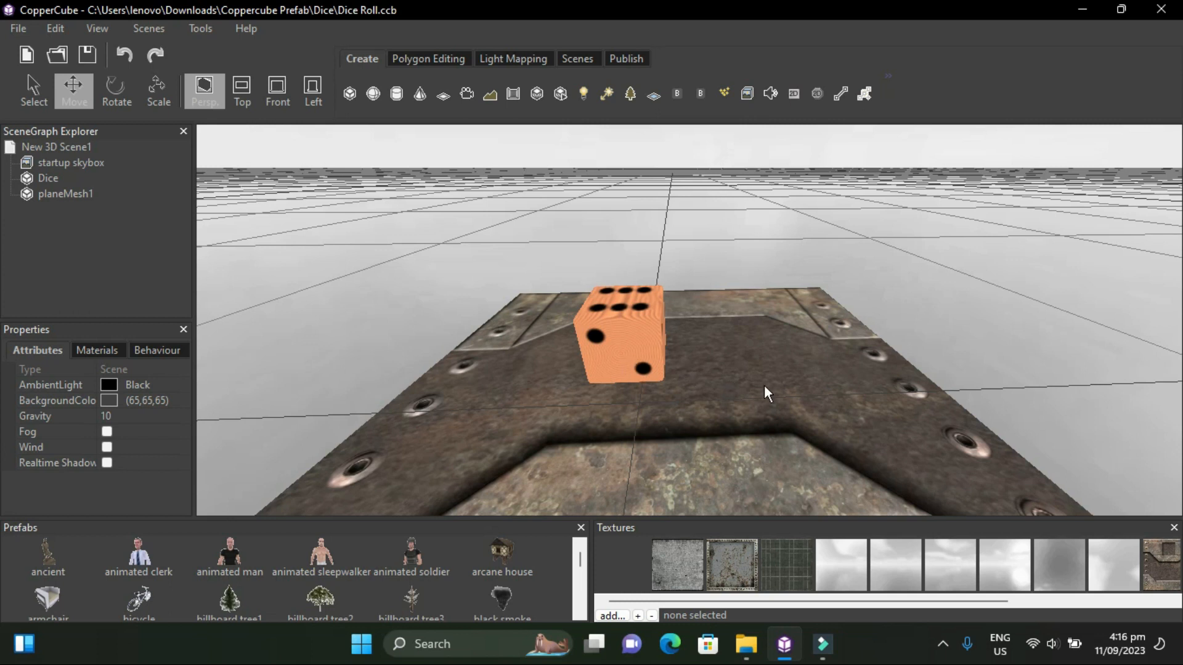
# Select the dice on the metal plane and review its material and its assigned behaviours
pyautogui.moveTo(763, 393); pyautogui.dragTo(693, 263)
pyautogui.click(692, 263)
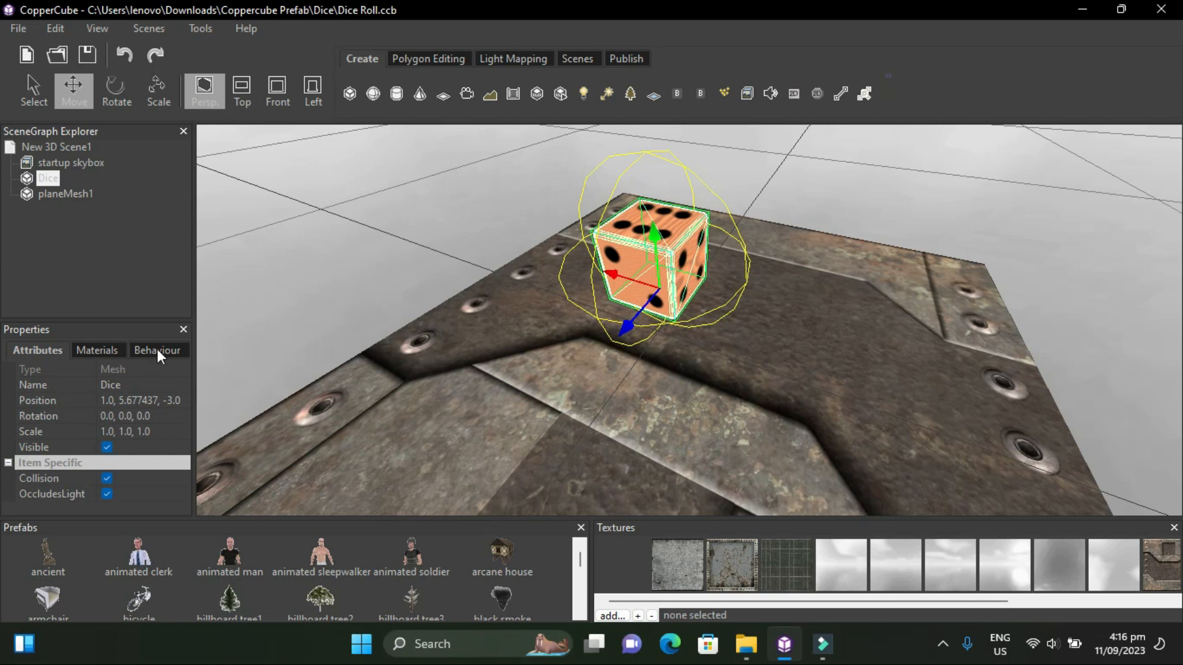
pyautogui.click(94, 351)
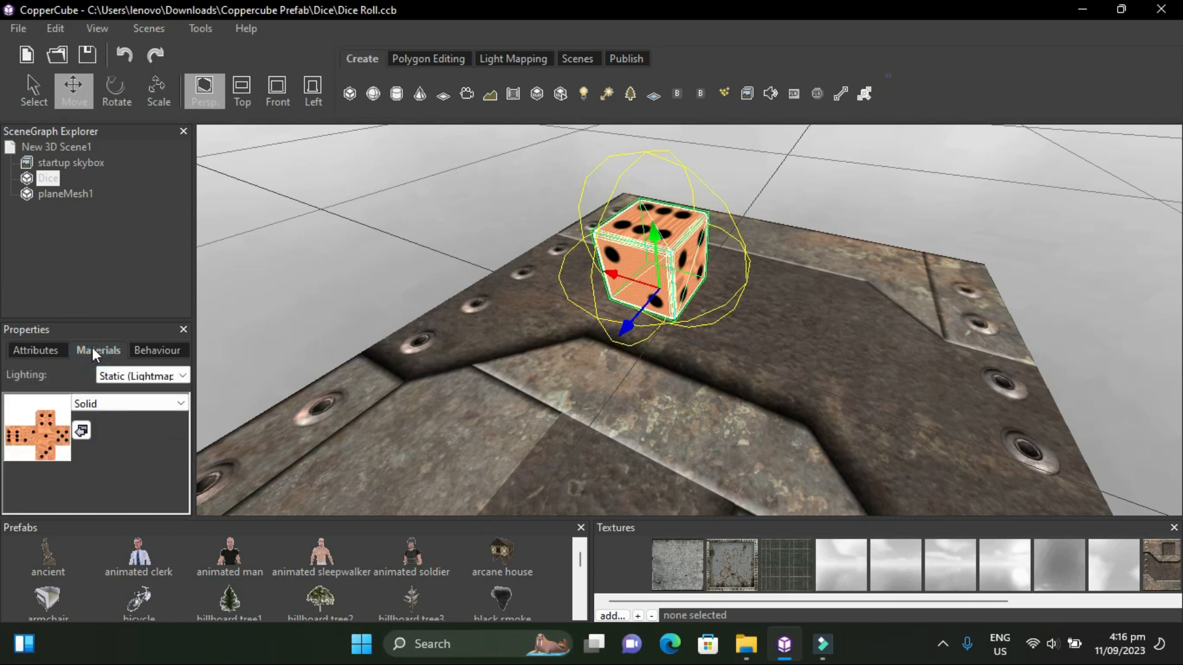
pyautogui.click(140, 349)
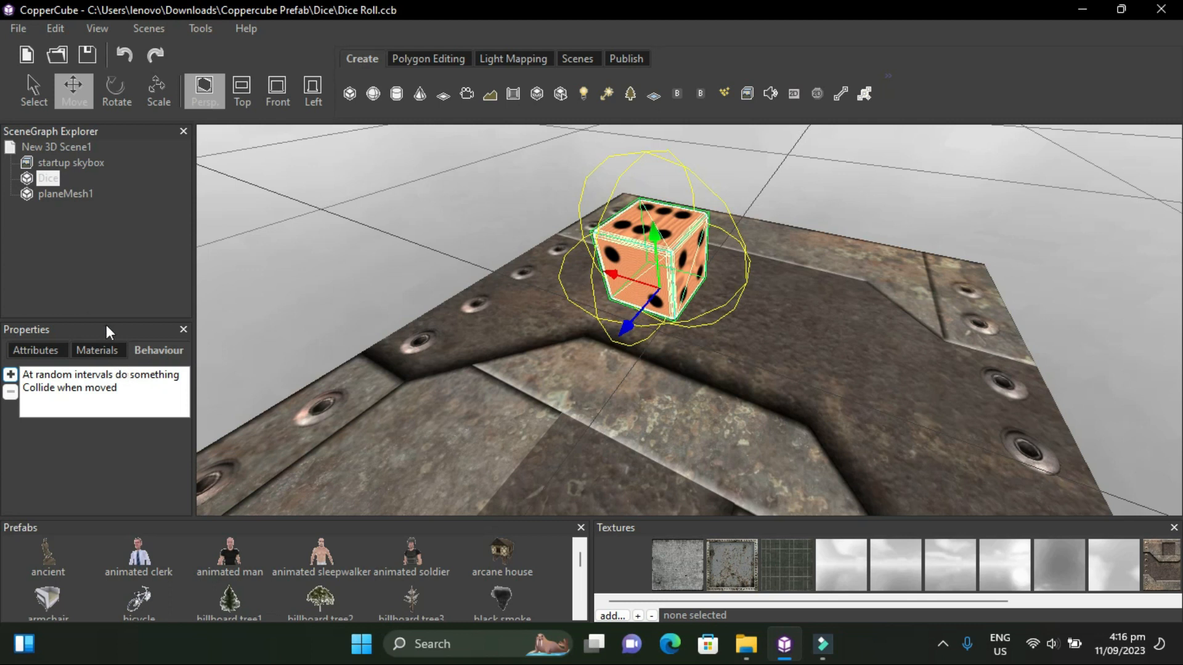
# Examine the scene's key-press behaviour, including its Set Random Value and Change position of a scene node actions
pyautogui.click(72, 146)
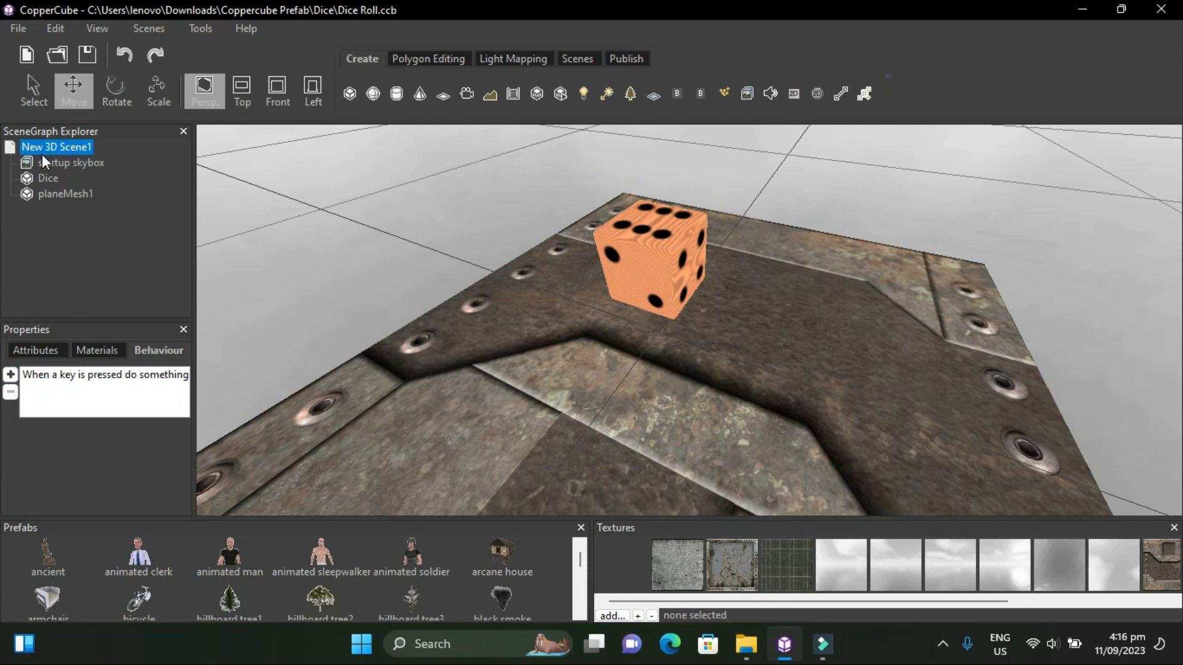
pyautogui.click(101, 377)
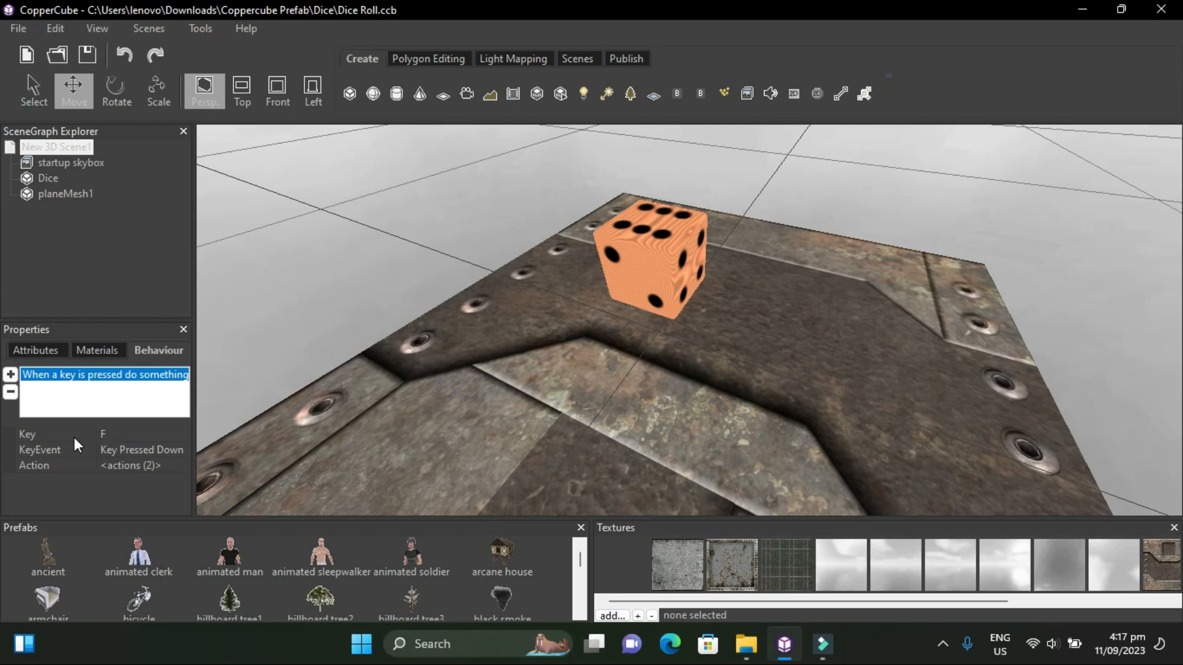
pyautogui.click(124, 470)
pyautogui.click(186, 467)
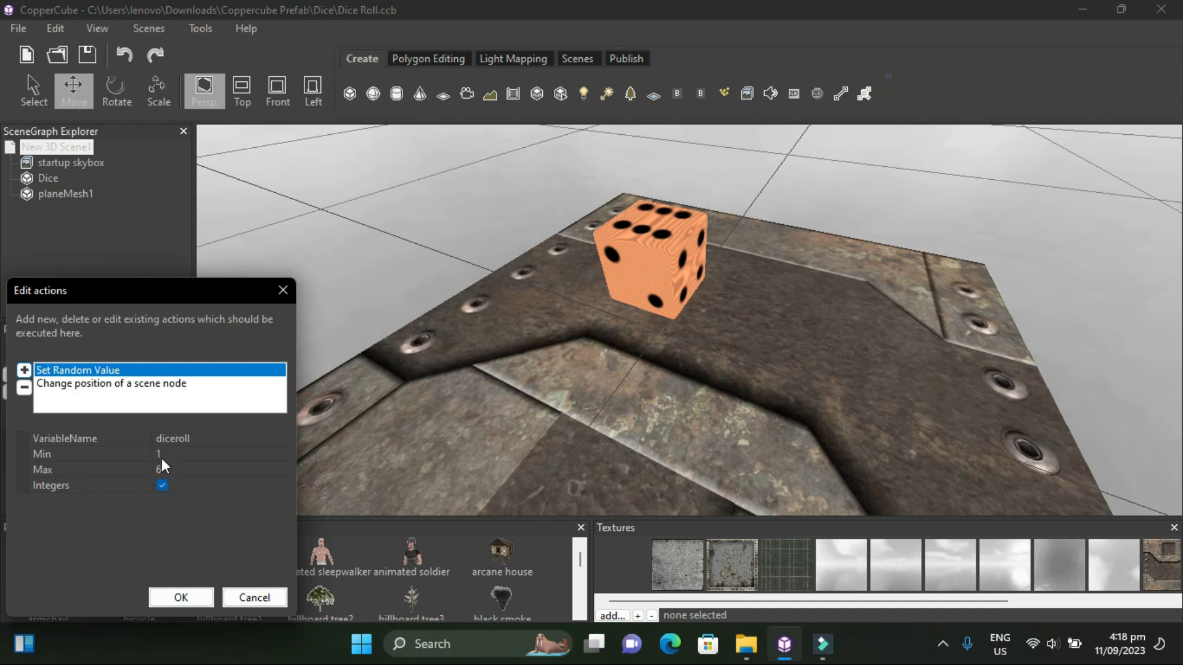
pyautogui.click(121, 389)
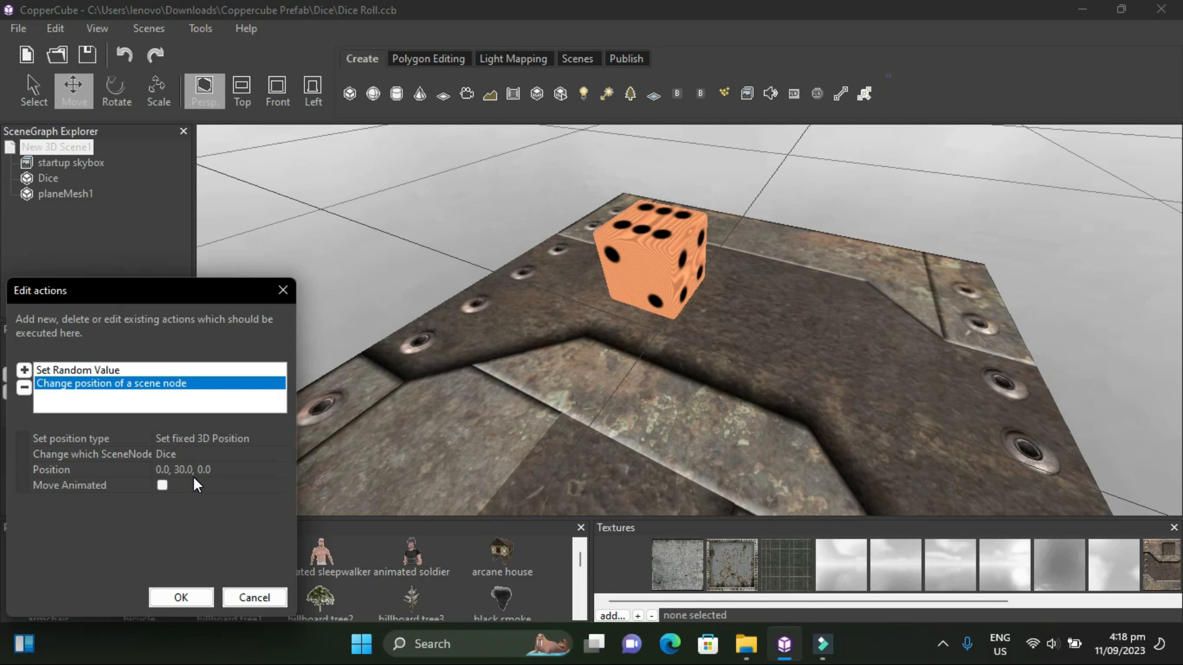
pyautogui.click(186, 598)
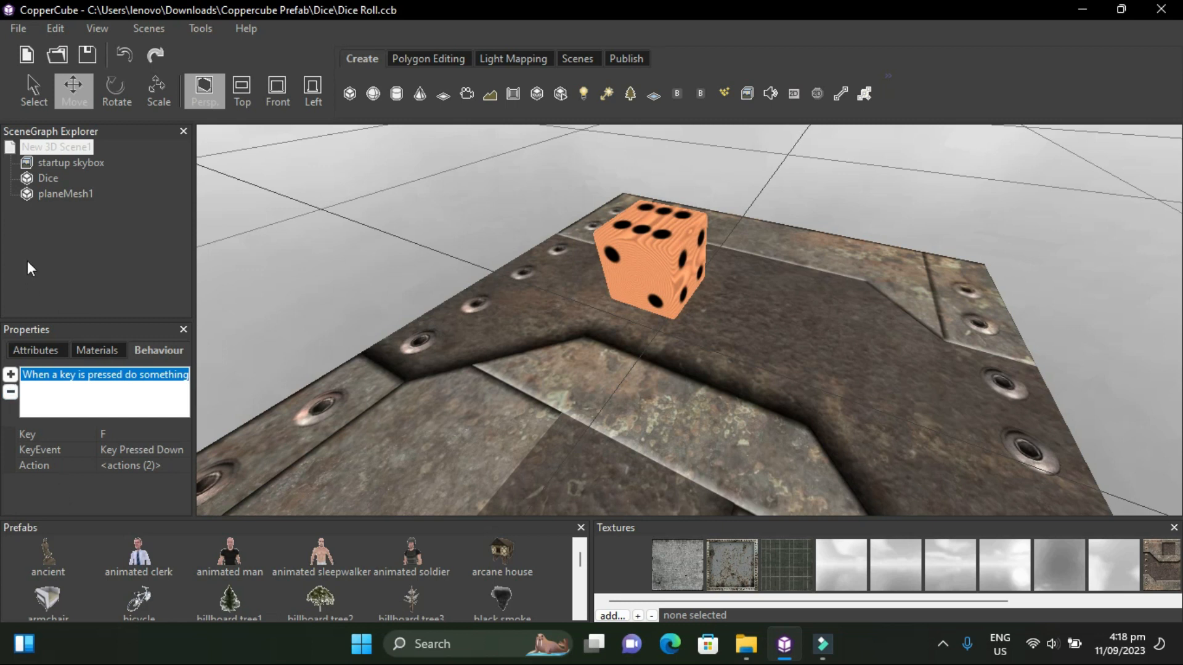
# Review the settings of the Dice's Collide when moved and At random intervals do something behaviours
pyautogui.click(46, 180)
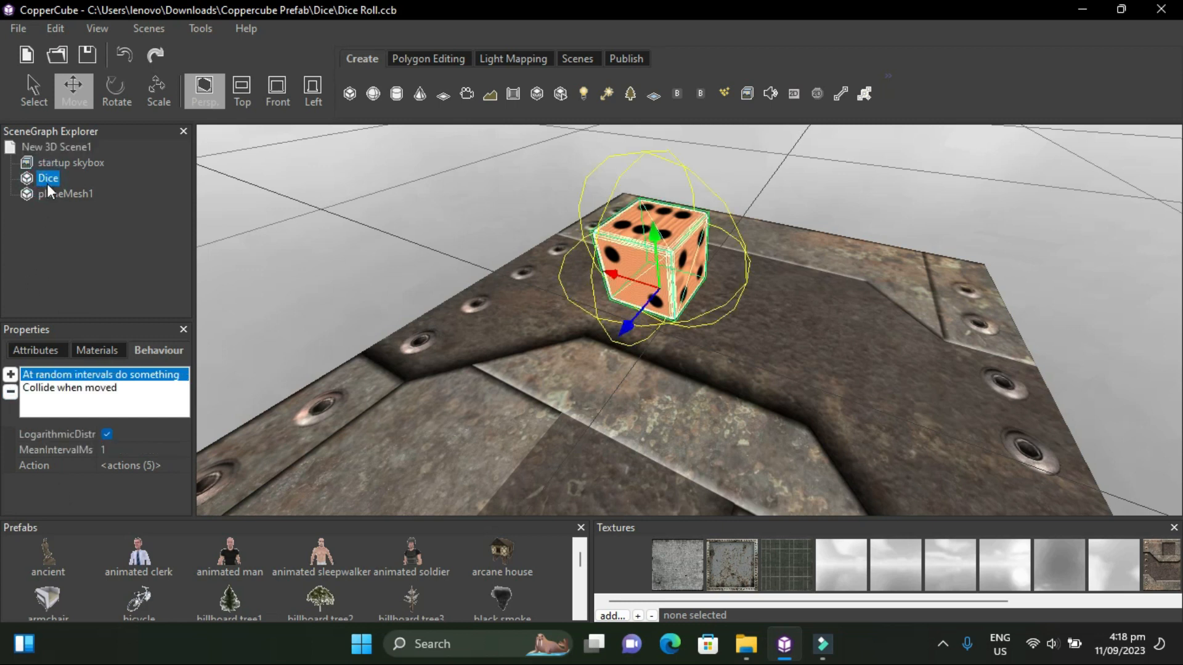
pyautogui.click(91, 392)
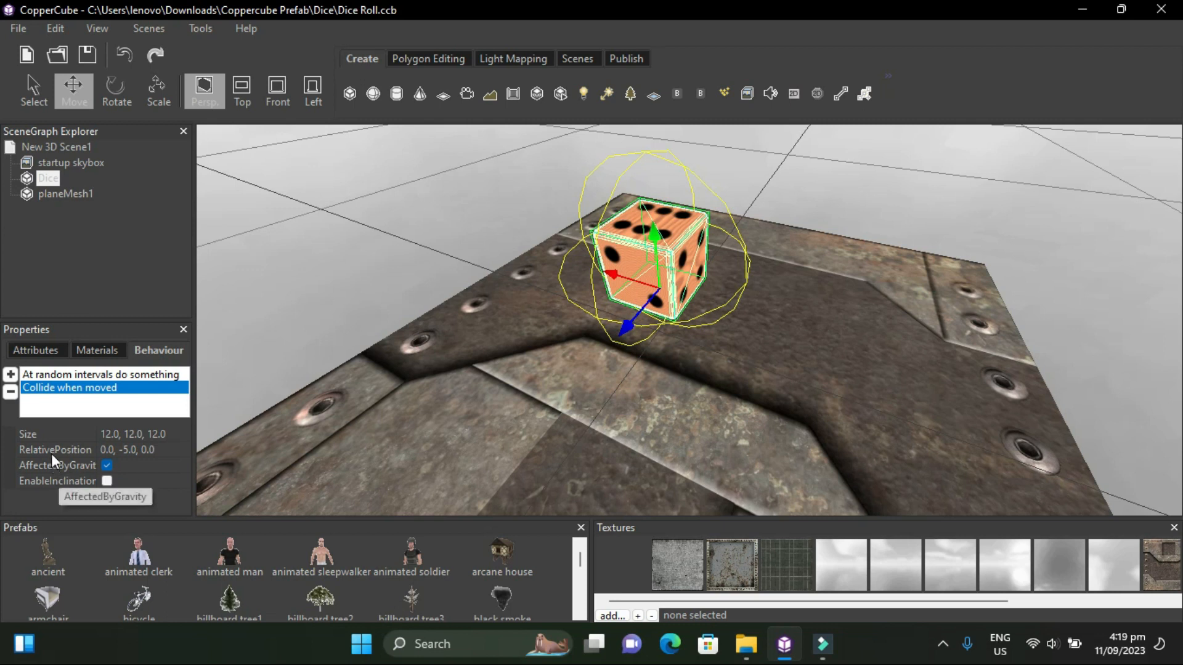
pyautogui.click(41, 378)
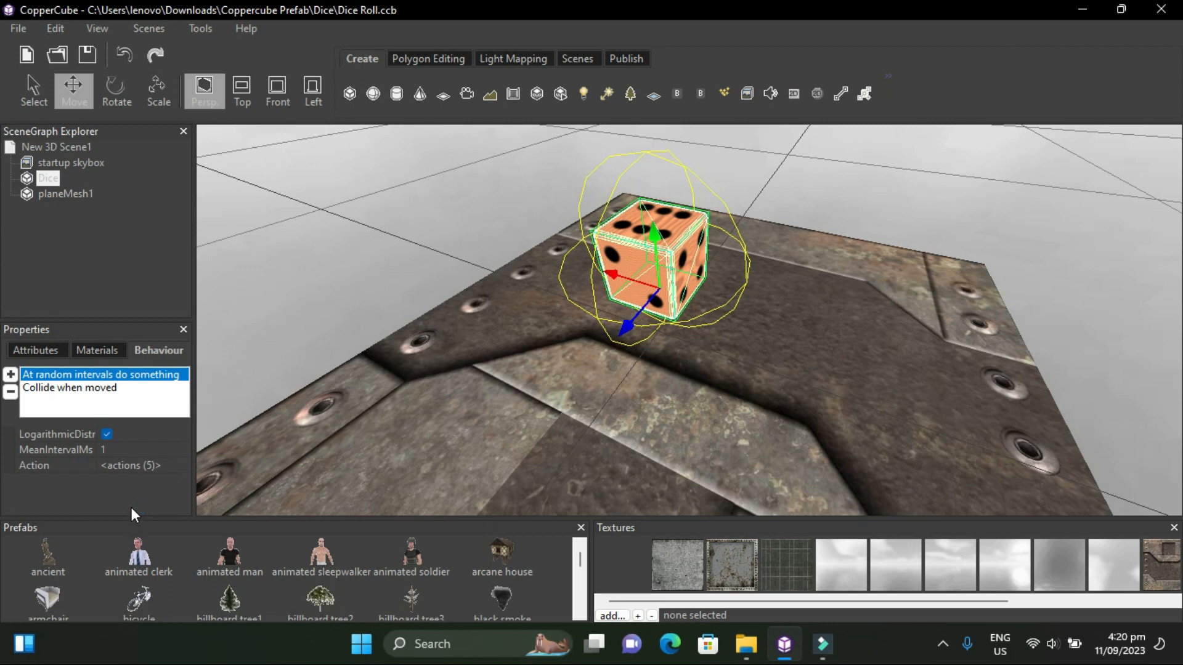
# Examine the Dice's random-interval actions to see which diceroll value each variable condition checks
pyautogui.click(178, 468)
pyautogui.click(183, 467)
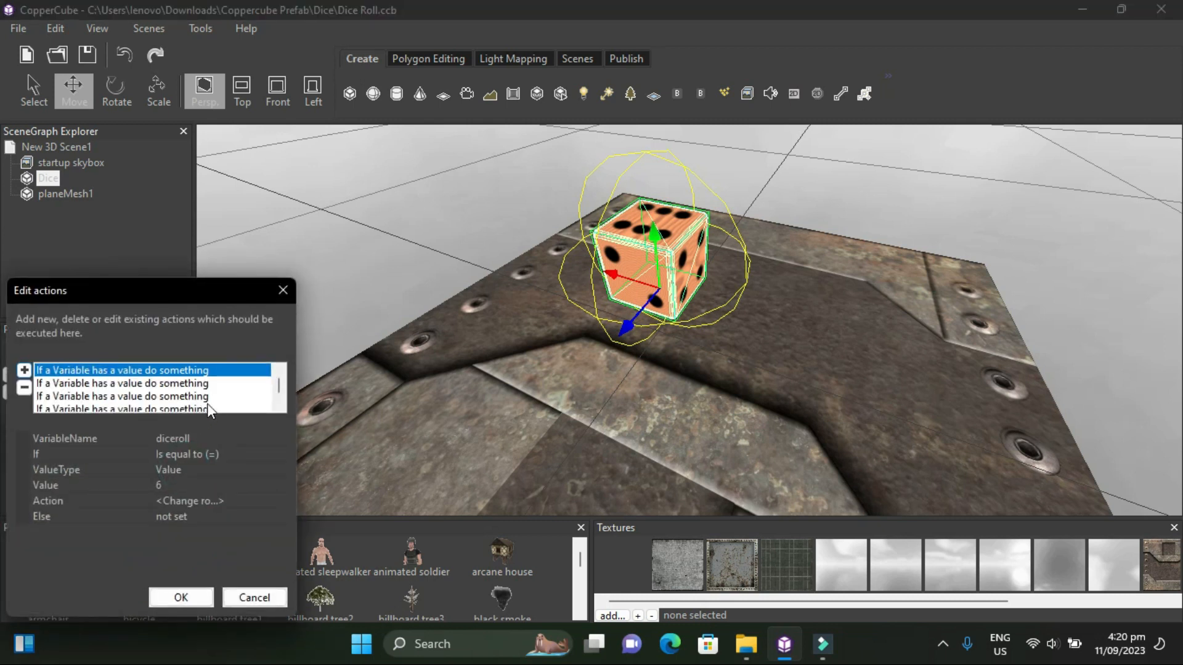
pyautogui.scroll(-1, 225, 396)
pyautogui.scroll(1, 204, 395)
pyautogui.scroll(-1, 199, 399)
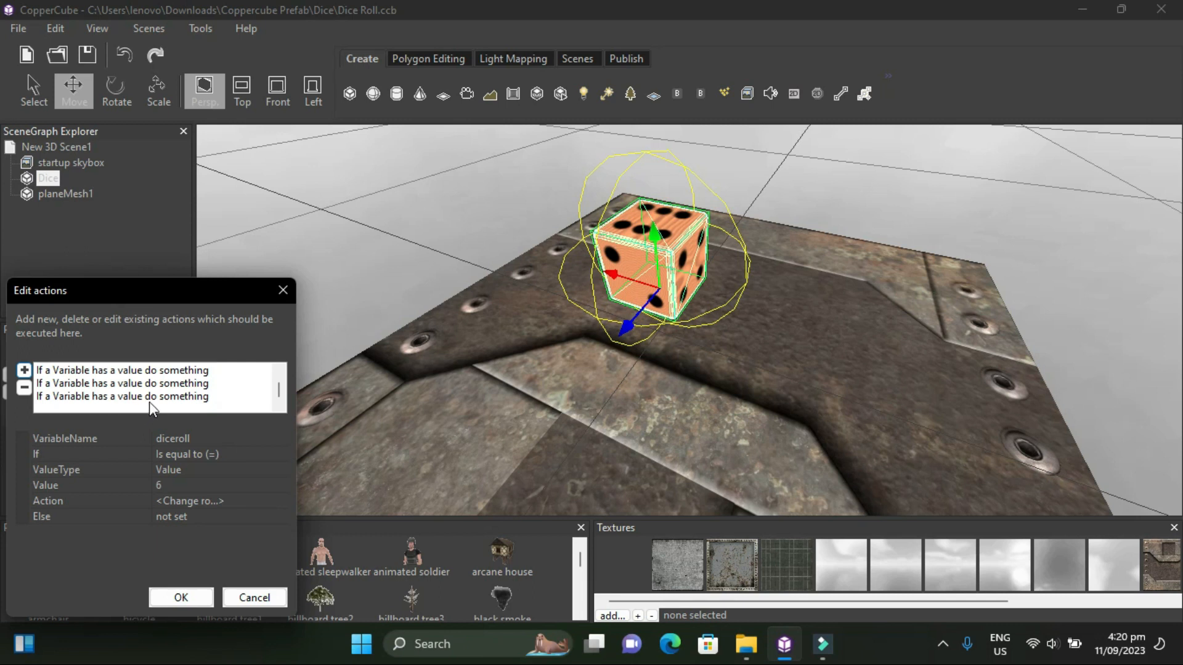
pyautogui.click(149, 402)
pyautogui.click(150, 388)
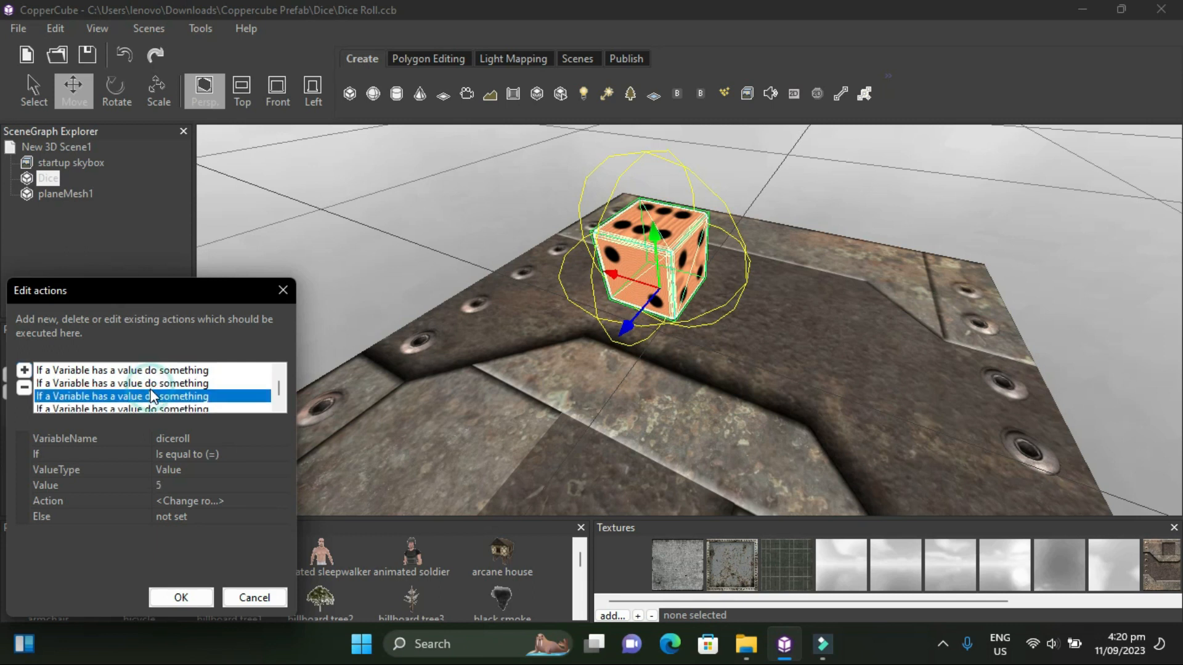
pyautogui.click(151, 387)
pyautogui.click(150, 383)
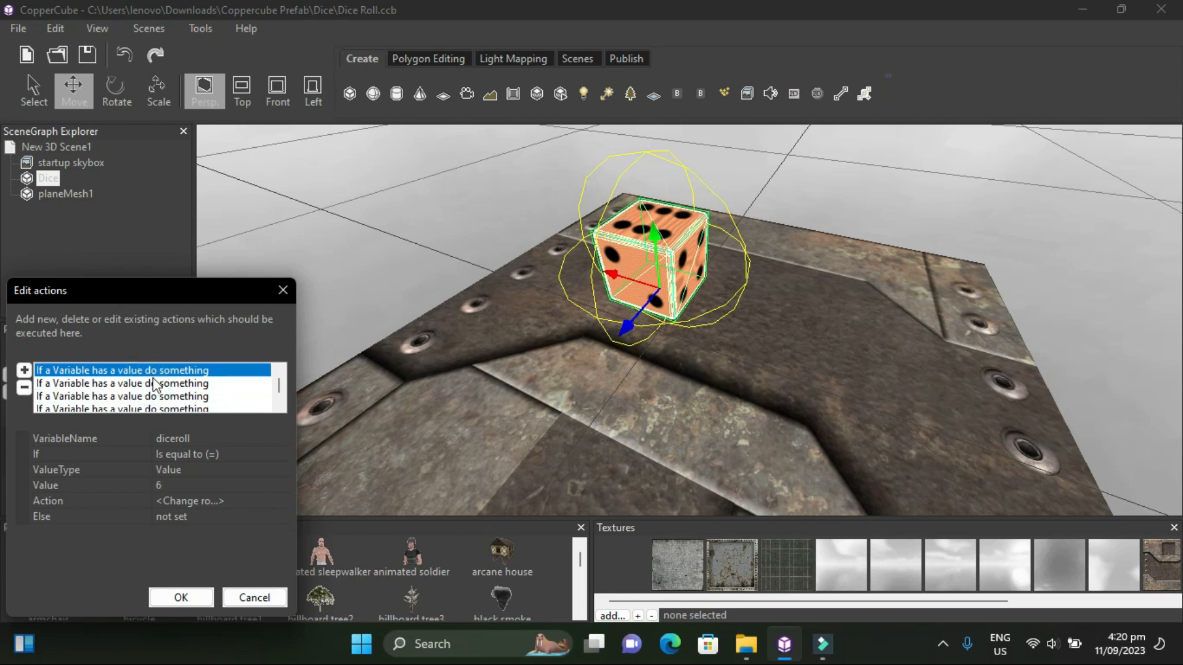
pyautogui.click(150, 383)
pyautogui.click(149, 379)
pyautogui.click(150, 375)
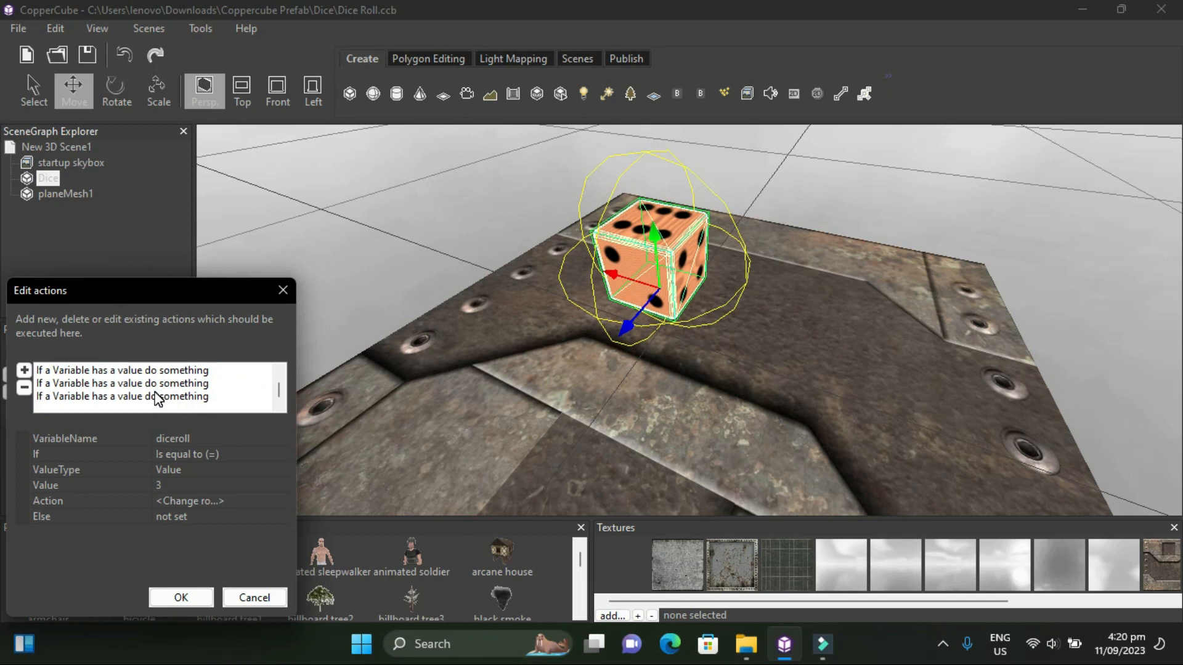
pyautogui.click(159, 397)
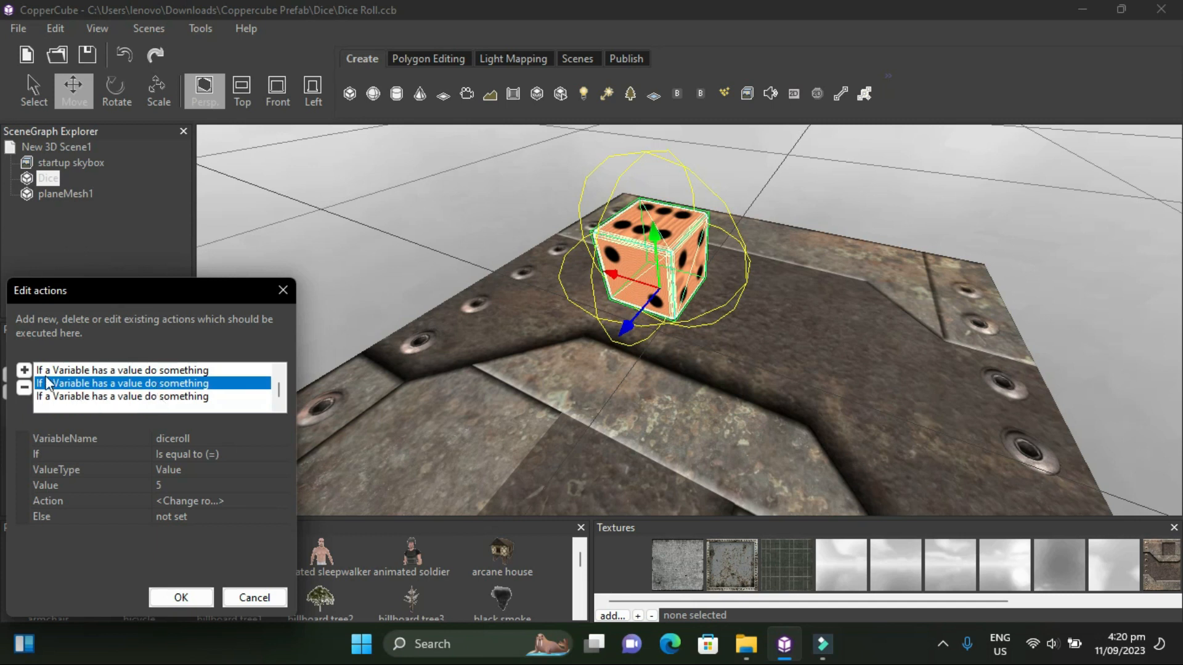
# Add an If a Variable has a value do something action that checks whether diceroll is equal to 1
pyautogui.click(25, 372)
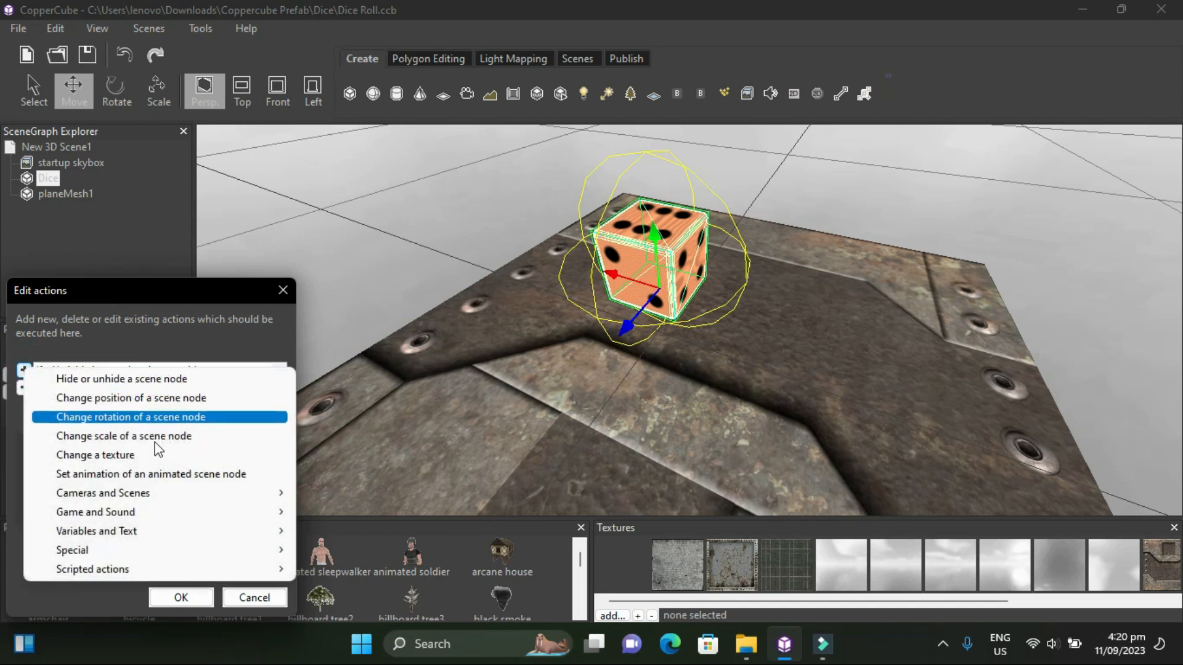
pyautogui.moveTo(216, 533)
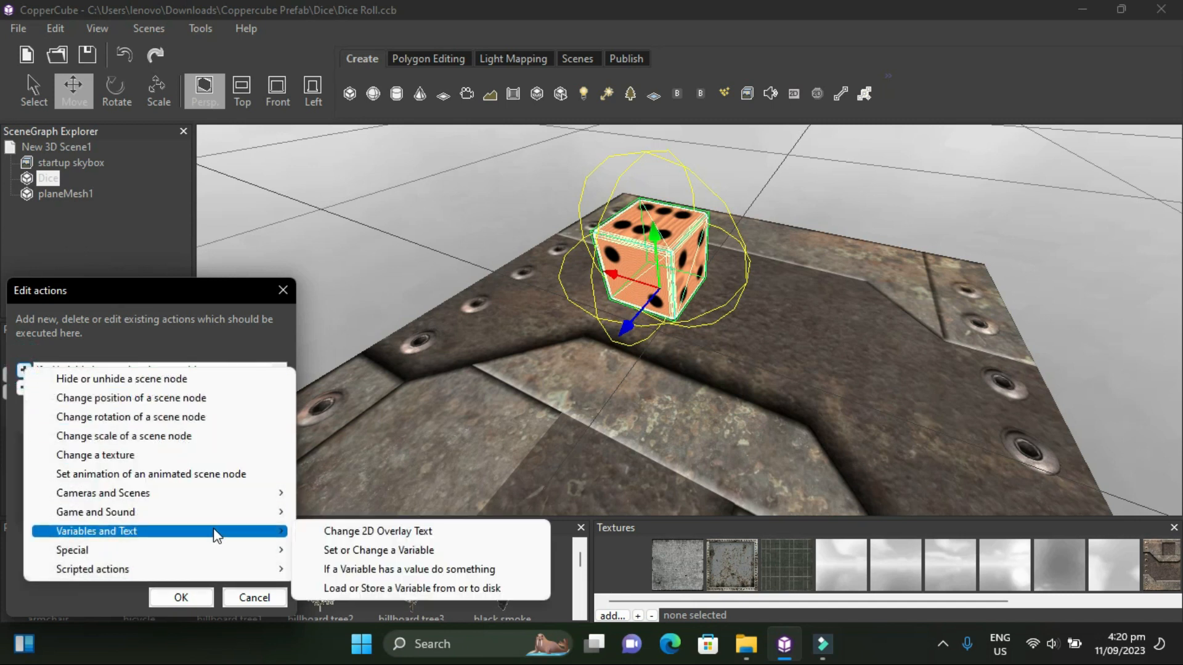
pyautogui.click(352, 568)
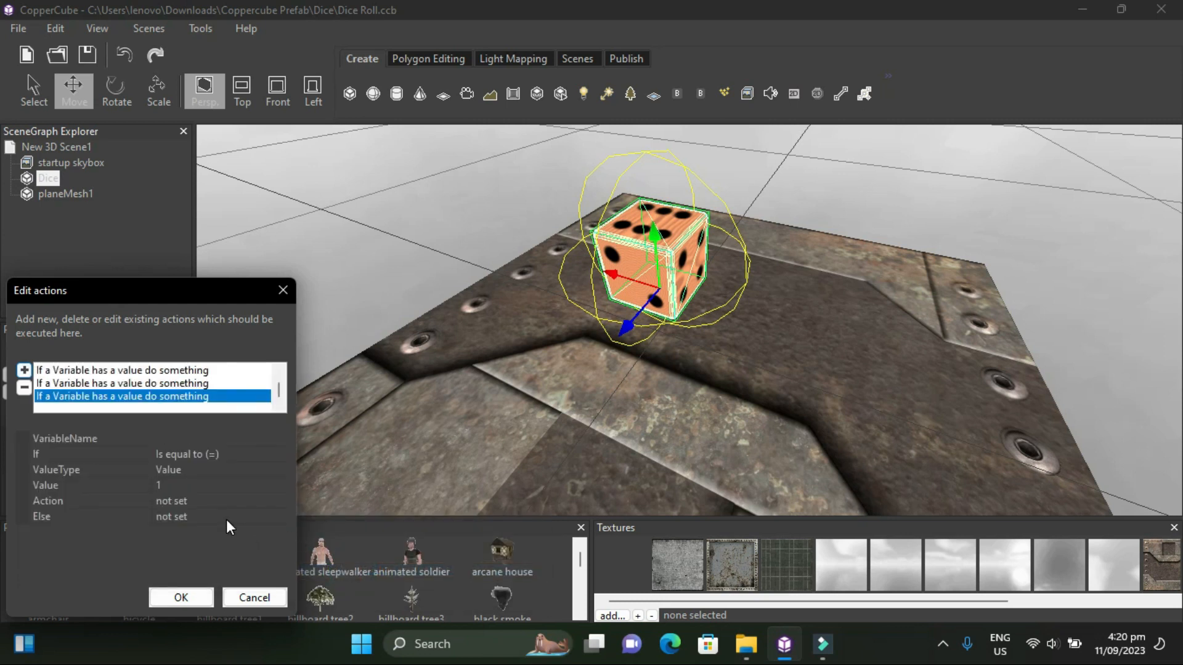
pyautogui.click(198, 438)
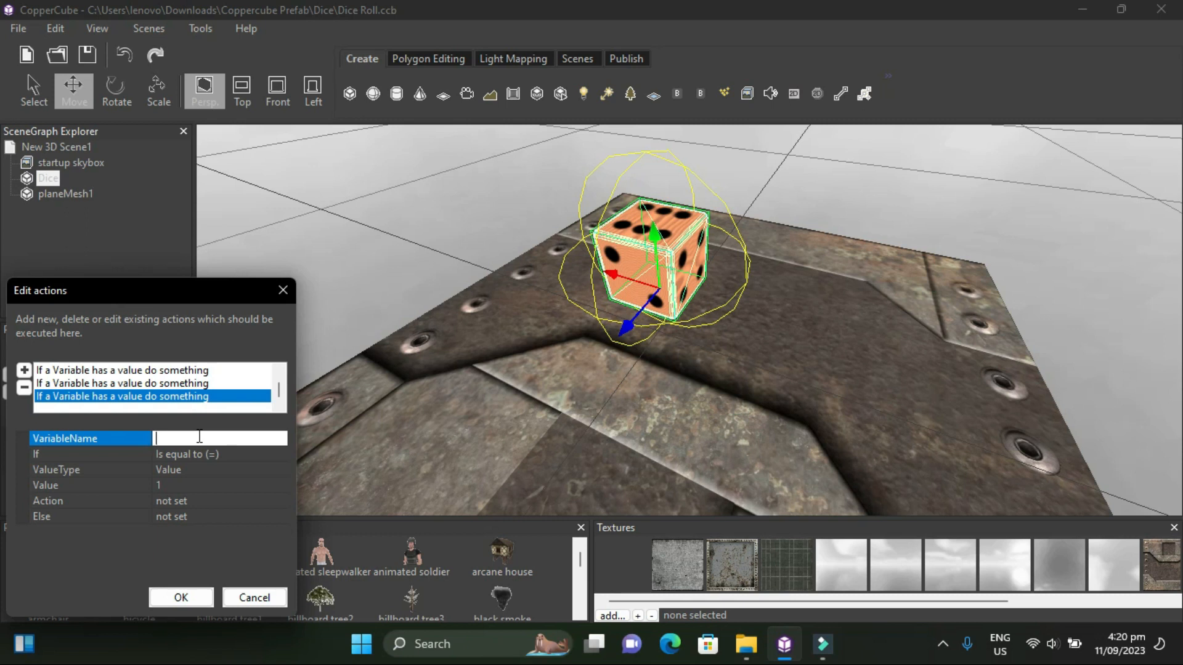
pyautogui.write('diceroll')
pyautogui.press('BackSpace')
pyautogui.press('BackSpace')
pyautogui.press('BackSpace')
pyautogui.press('BackSpace')
pyautogui.press('BackSpace')
pyautogui.press('BackSpace')
pyautogui.write('ceroll')
# Give the new diceroll condition a Change rotation of a scene node action that targets Dice
pyautogui.click(197, 500)
pyautogui.click(234, 500)
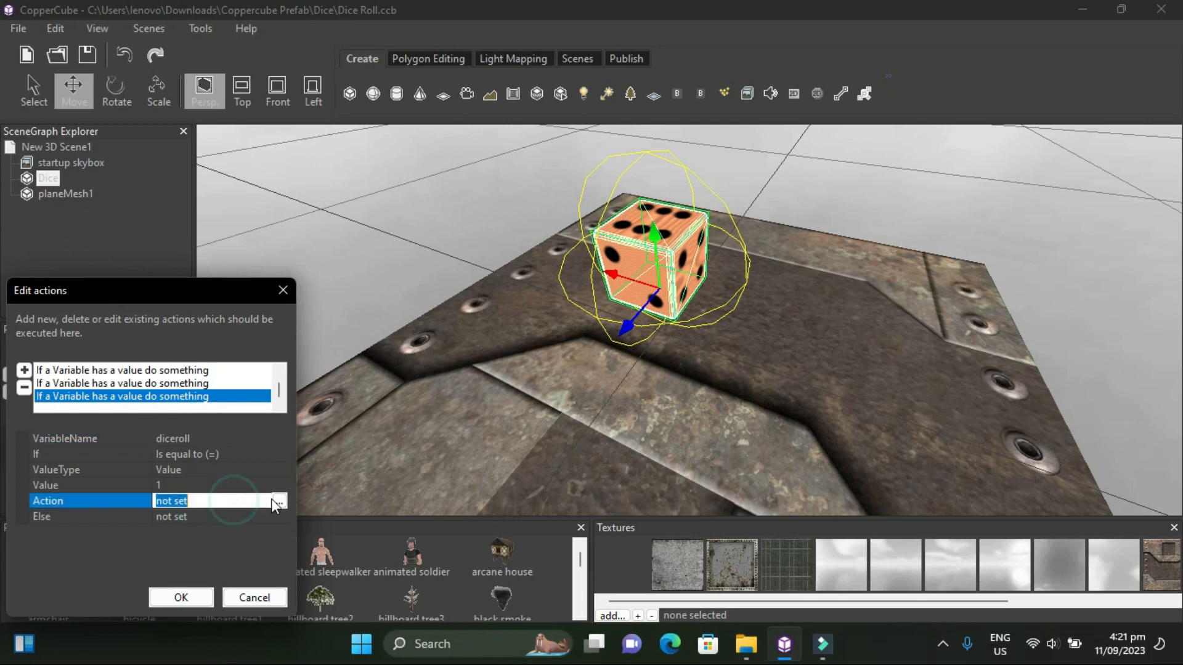
pyautogui.click(278, 501)
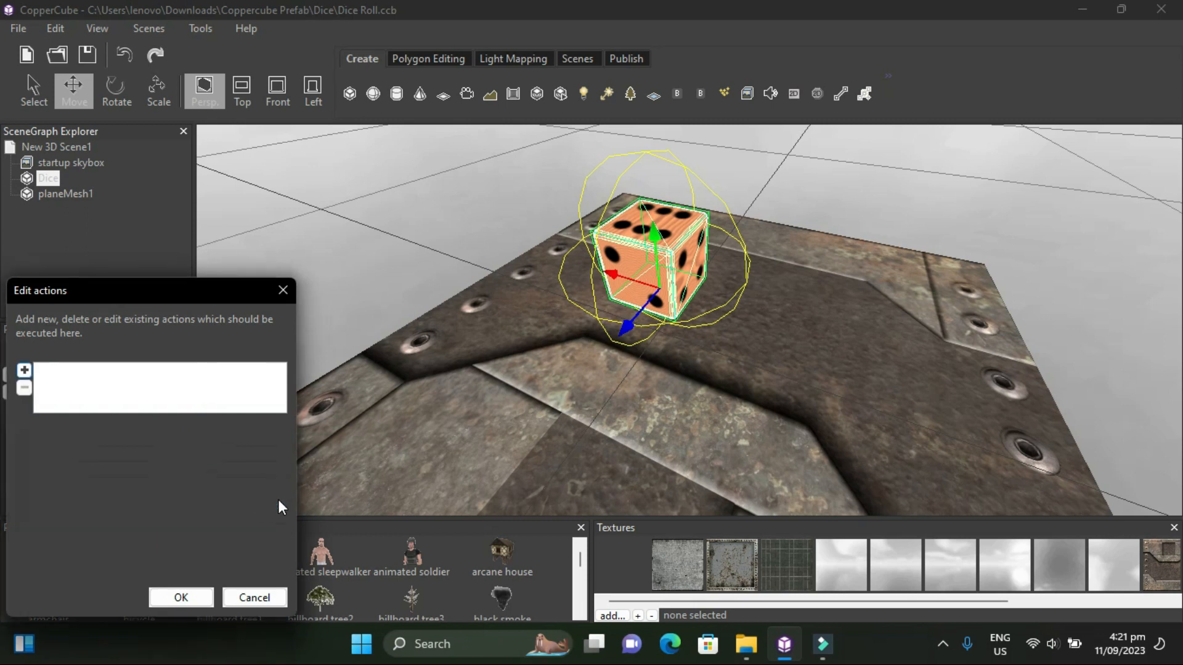
pyautogui.click(24, 370)
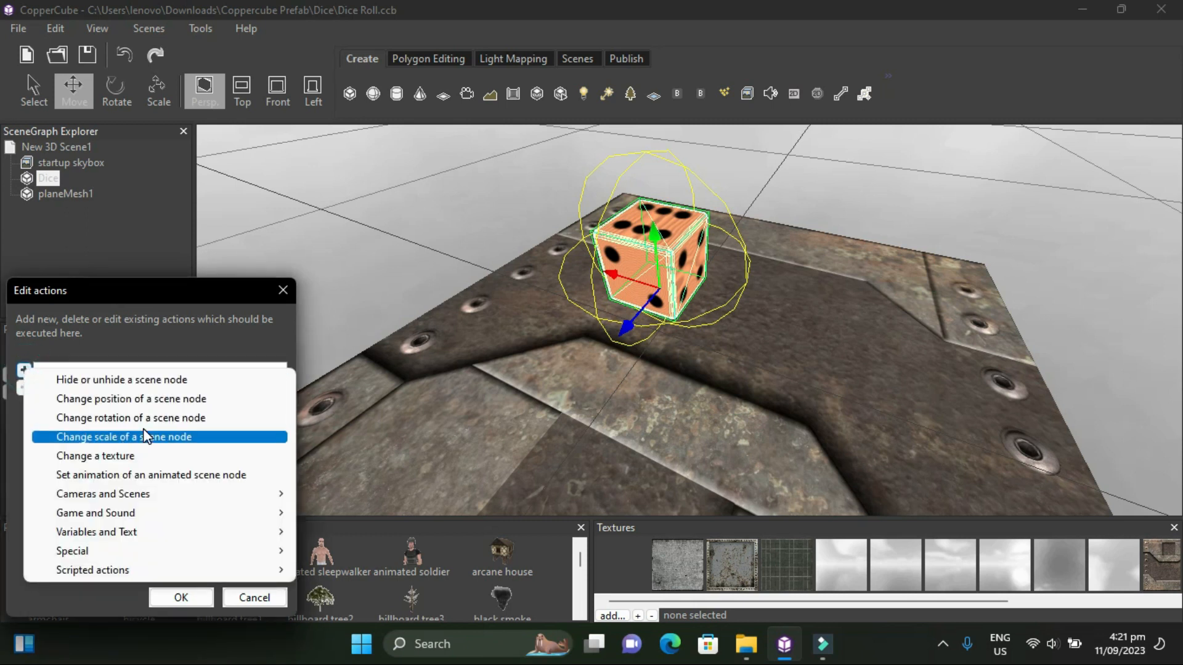
pyautogui.click(143, 419)
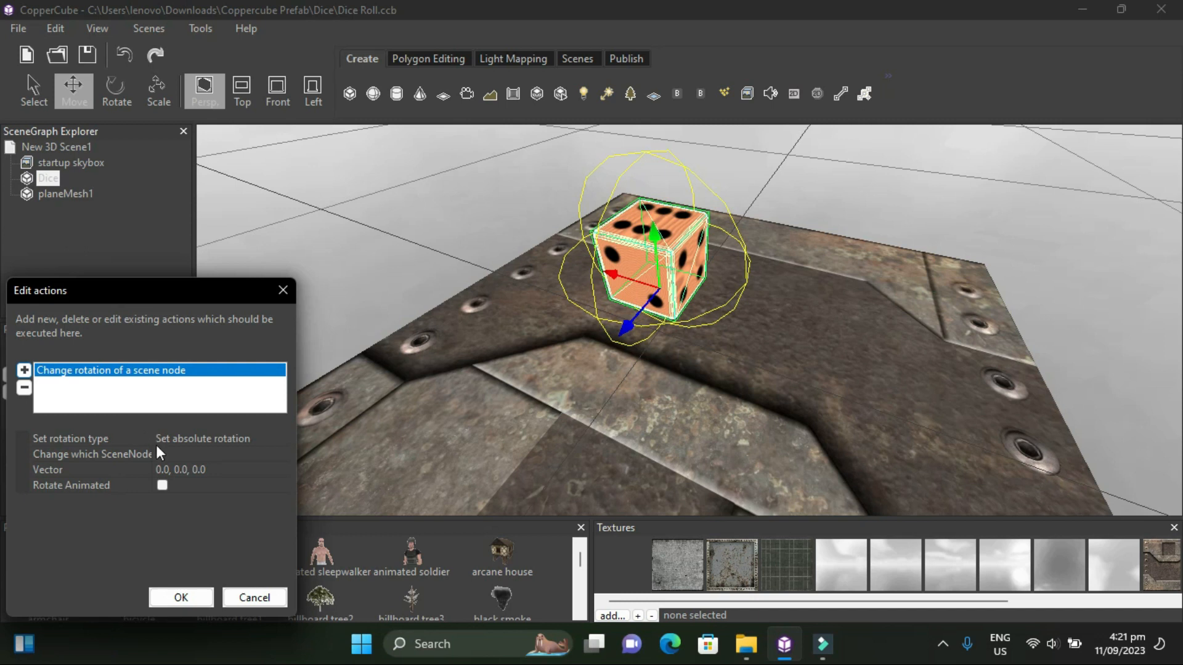
pyautogui.click(172, 455)
pyautogui.click(171, 454)
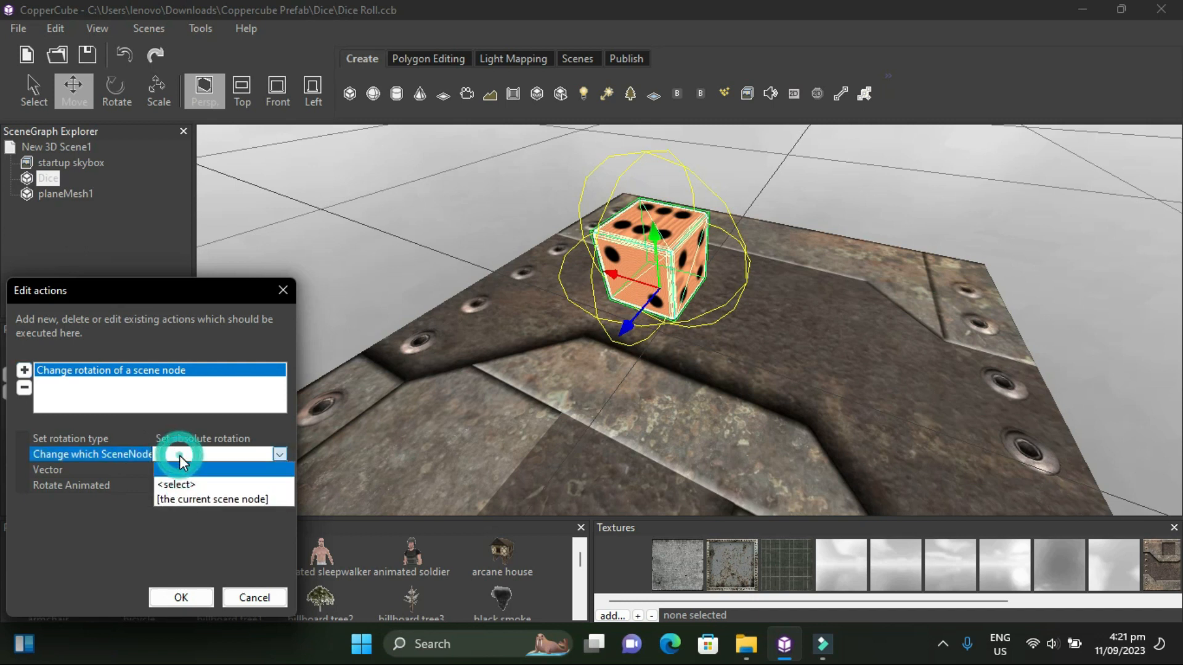
pyautogui.click(173, 481)
pyautogui.click(133, 249)
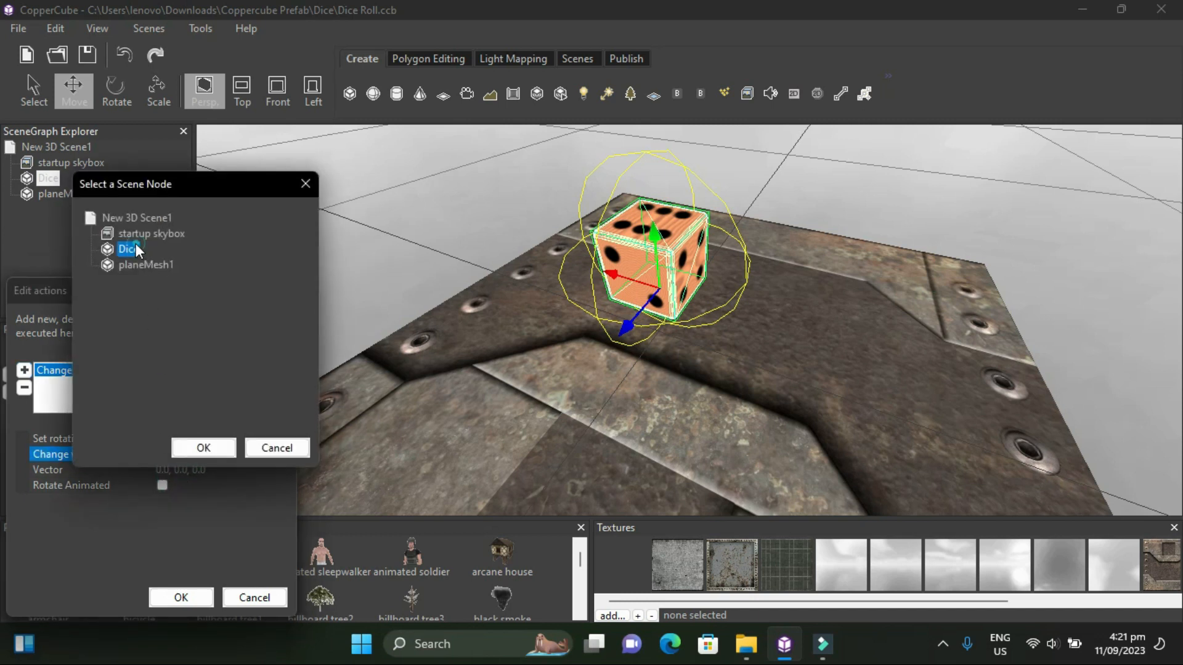
pyautogui.click(213, 451)
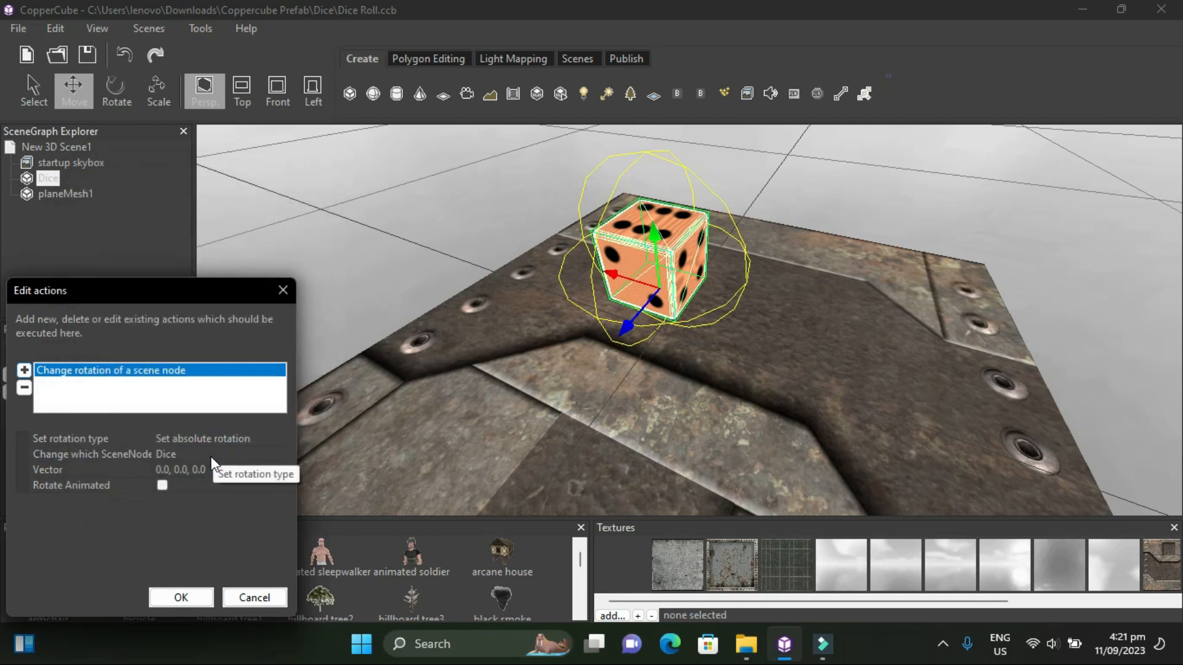
# Set the absolute rotation vector to 0.0, 0.0, -180.0, animate the rotation over 200 ms, and accept the action
pyautogui.click(192, 471)
pyautogui.click(195, 470)
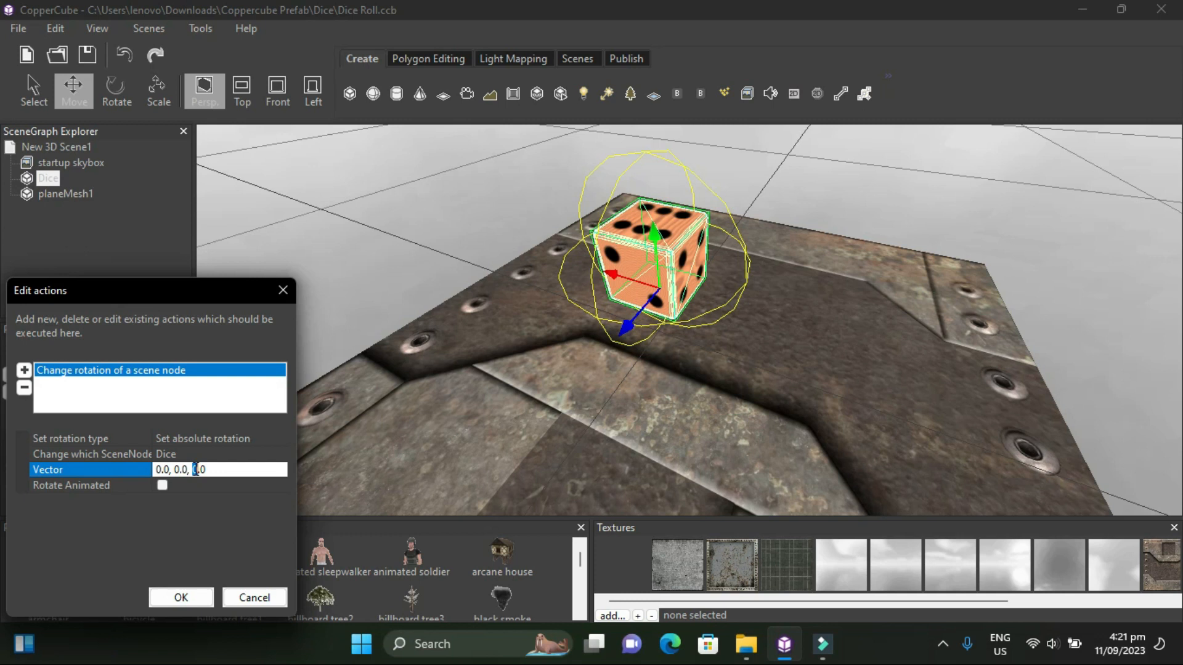
pyautogui.write('-180')
pyautogui.click(162, 485)
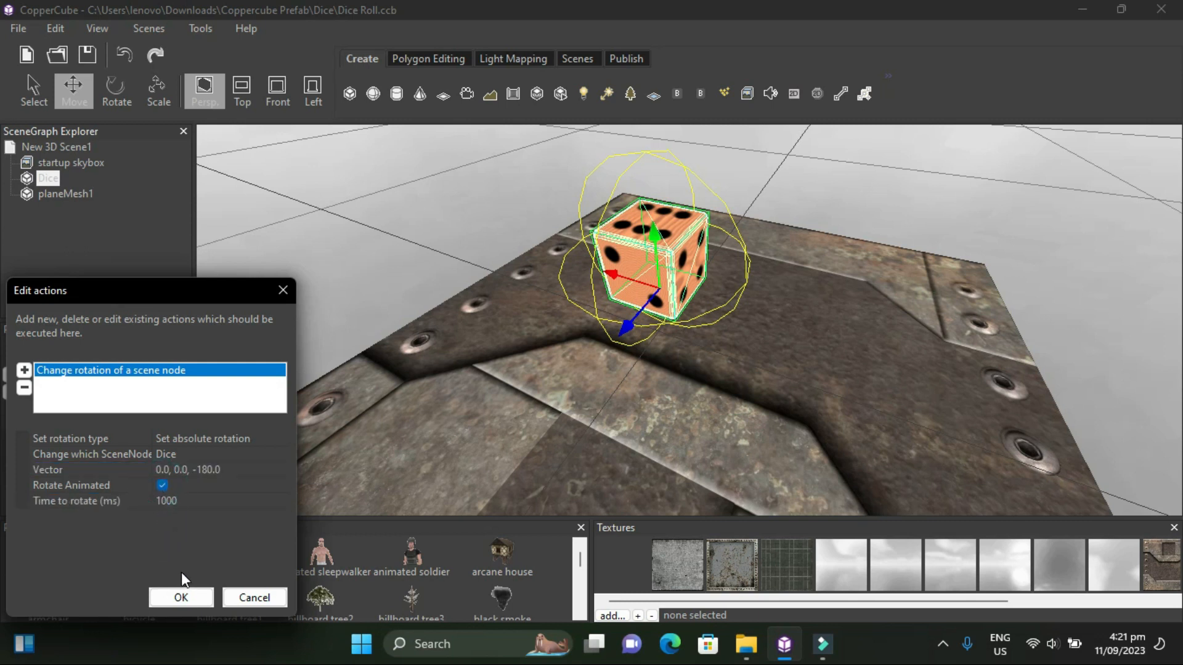
pyautogui.click(192, 501)
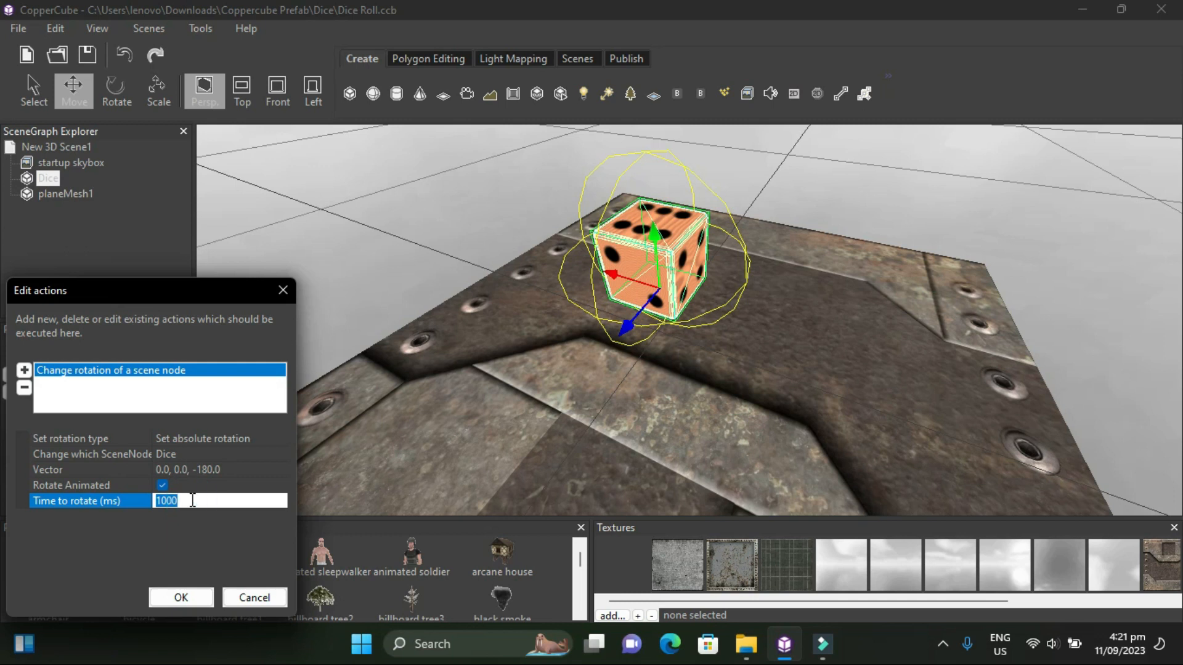
pyautogui.write('2')
pyautogui.write('00')
pyautogui.click(170, 598)
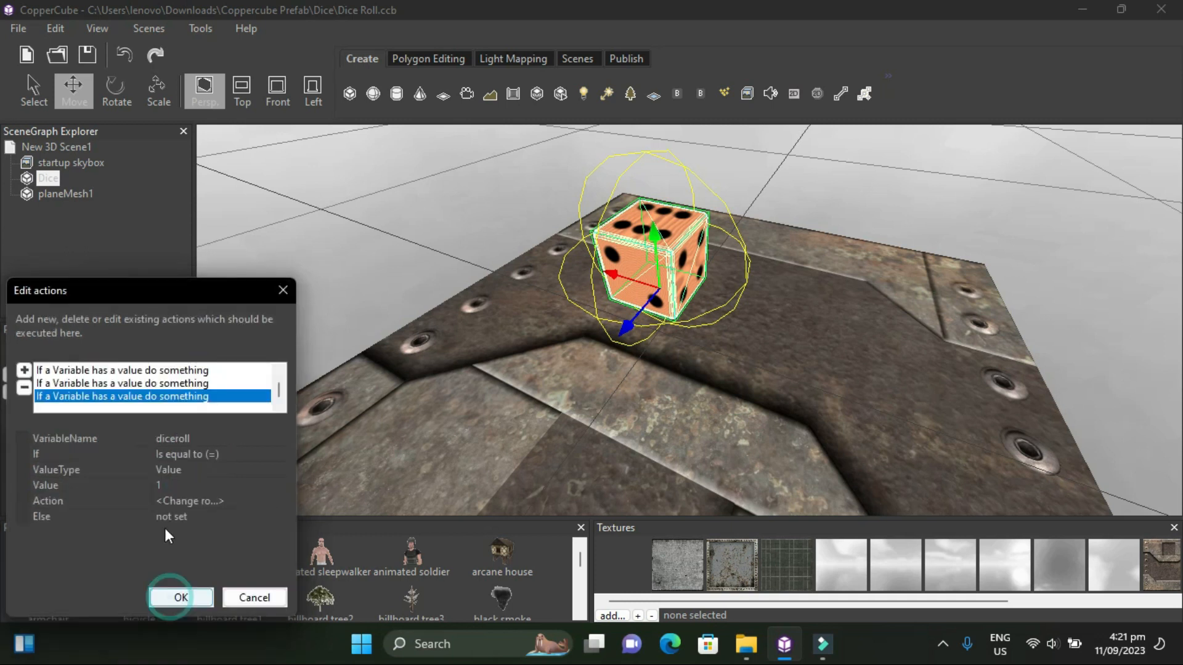
# Examine the rotation action assigned to the diceroll condition for value 2, leaving its settings as they are
pyautogui.click(139, 387)
pyautogui.click(250, 501)
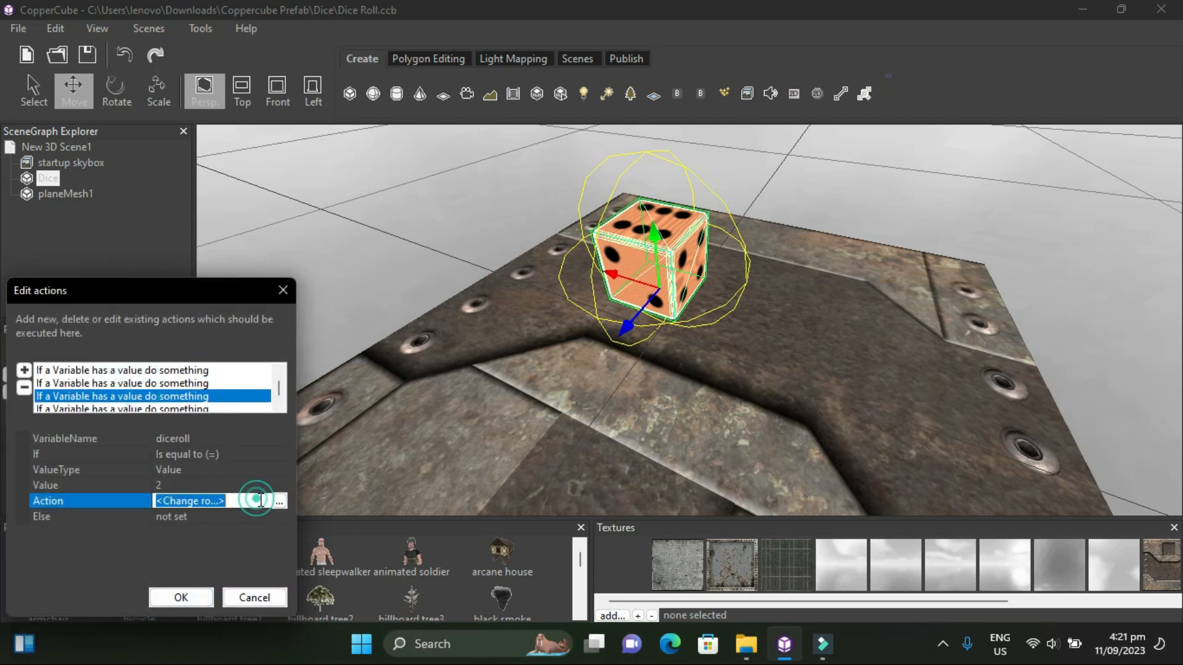
pyautogui.click(275, 500)
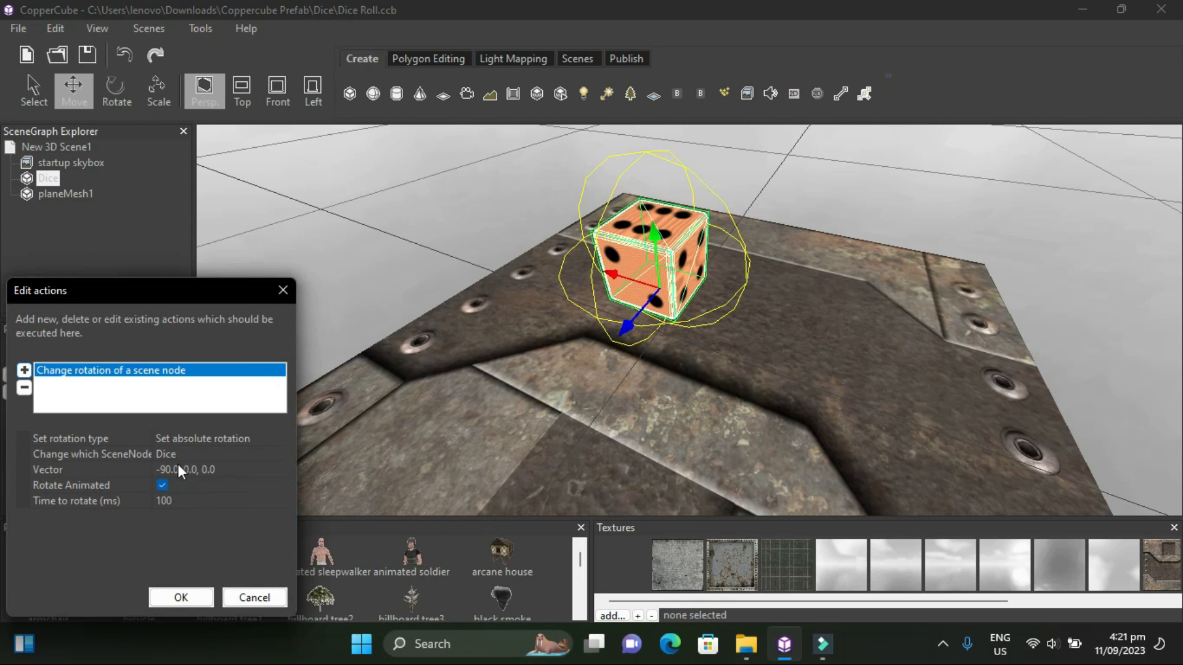
pyautogui.click(245, 596)
pyautogui.scroll(-1, 172, 397)
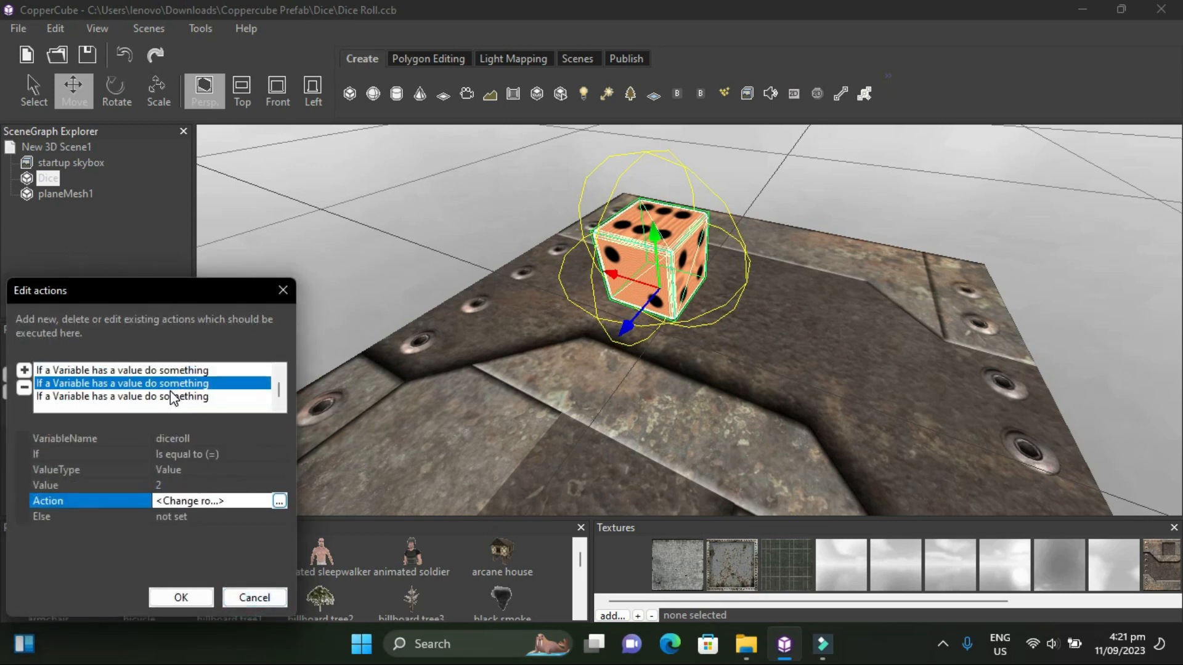
# Set the rotation time to 100 ms in the rotation action of the condition for diceroll equal to 1, and accept it
pyautogui.click(173, 397)
pyautogui.click(231, 501)
pyautogui.click(277, 500)
pyautogui.click(206, 500)
pyautogui.write('10')
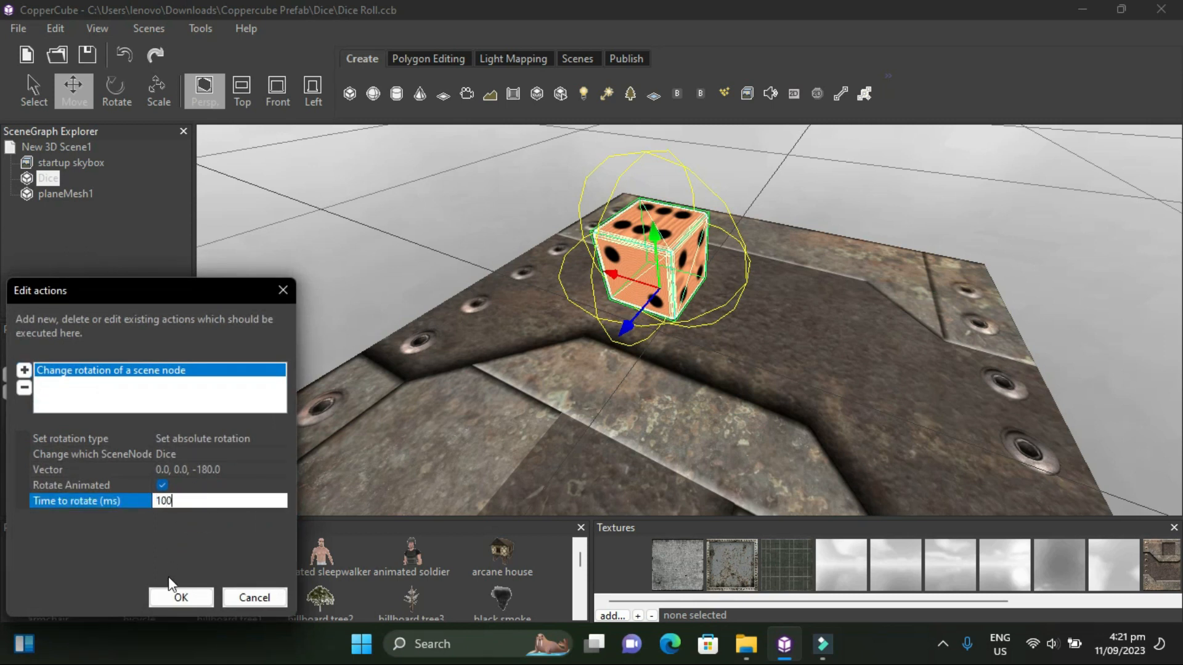
pyautogui.write('0')
pyautogui.click(173, 597)
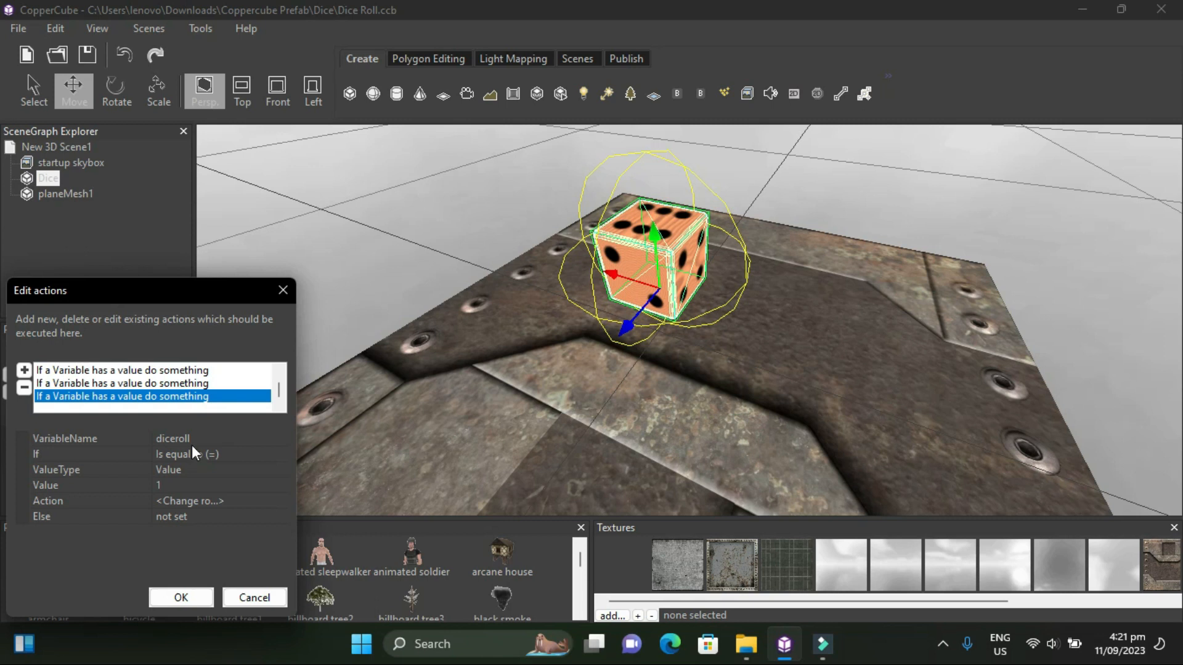
# Examine the Dice rotation actions assigned to the diceroll conditions for values 6 and 3, checking their vectors and rotation times
pyautogui.scroll(1, 201, 404)
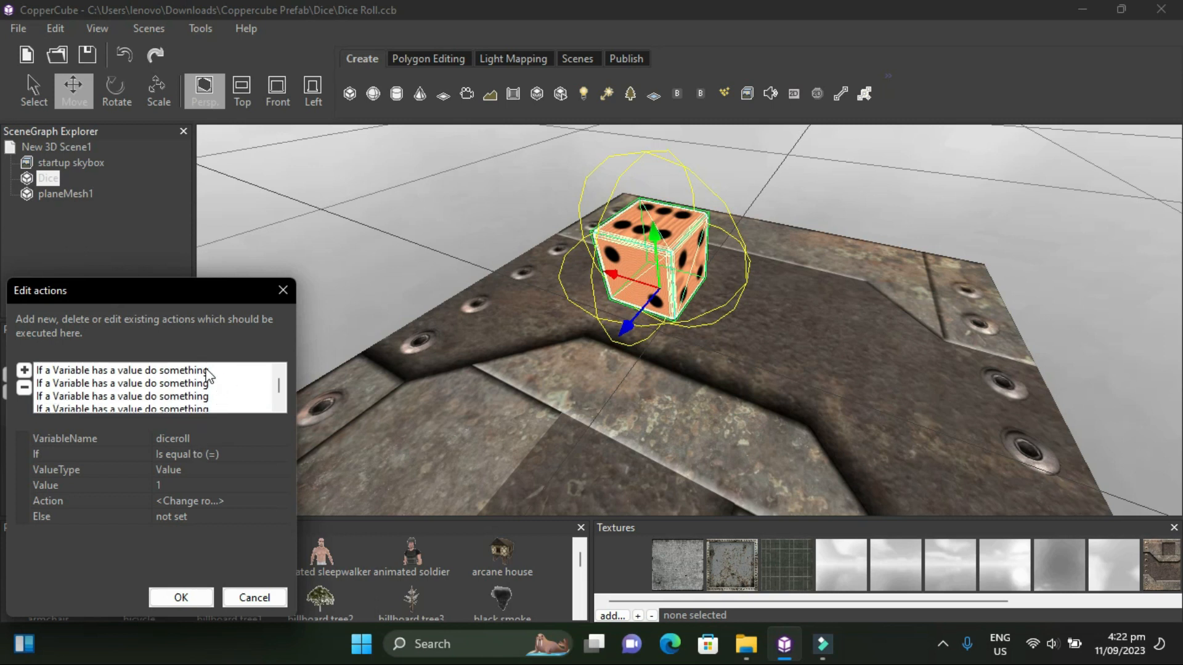
pyautogui.click(202, 370)
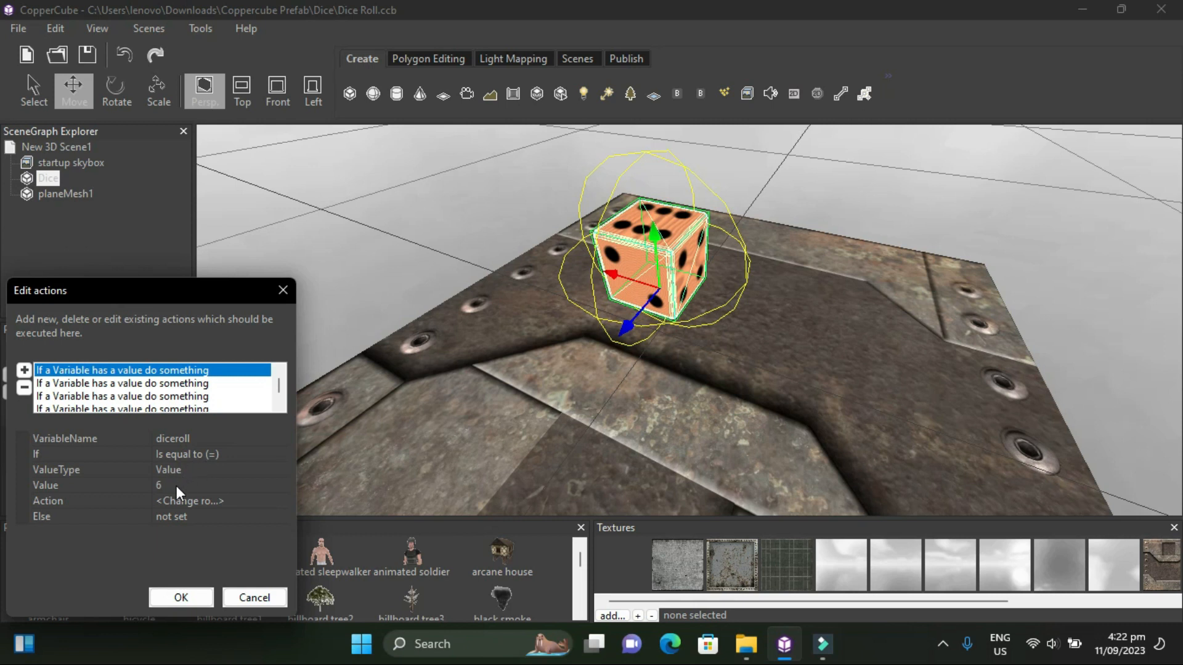
pyautogui.click(234, 501)
pyautogui.click(282, 501)
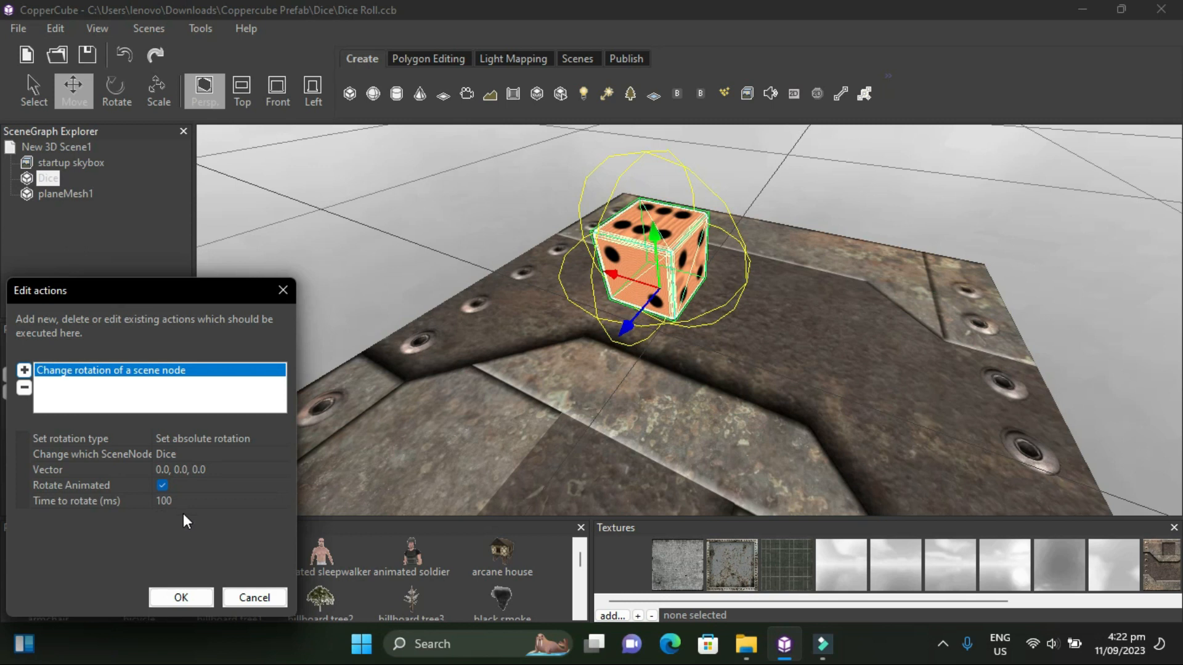
pyautogui.click(179, 598)
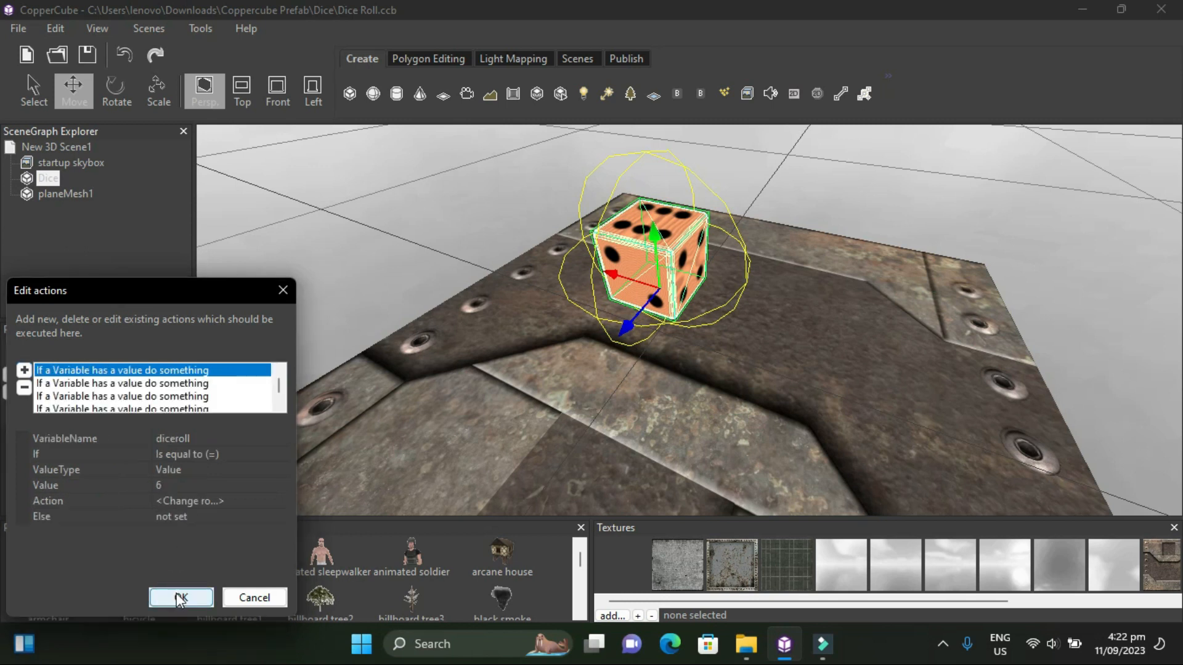
pyautogui.click(189, 382)
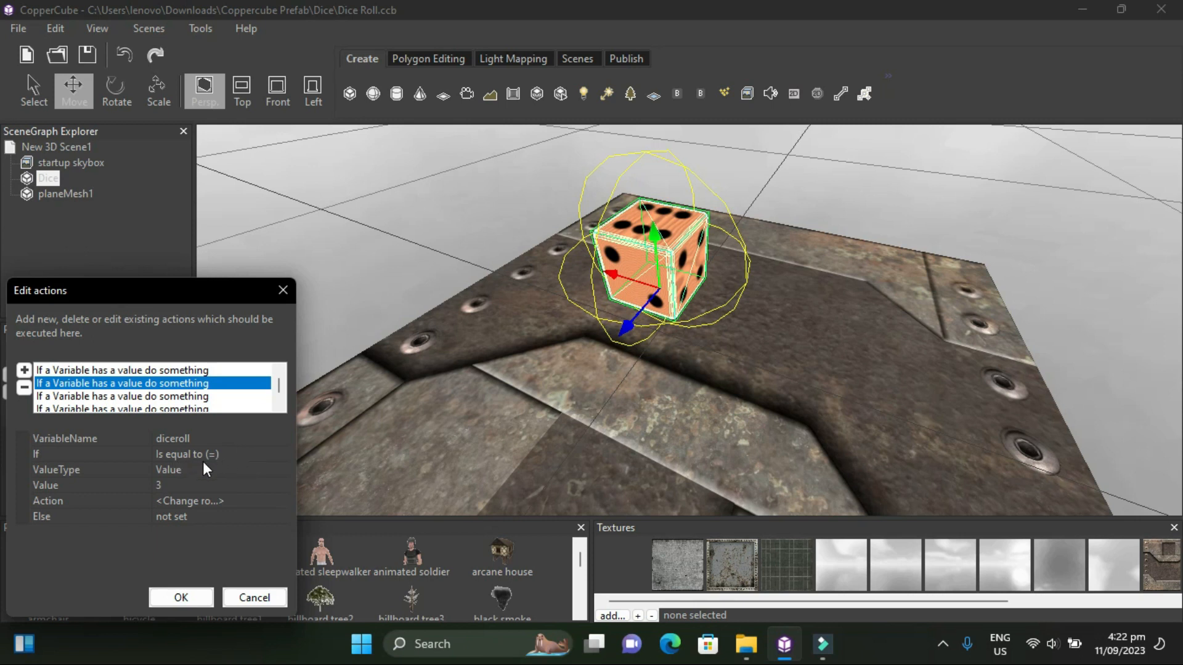
pyautogui.click(232, 505)
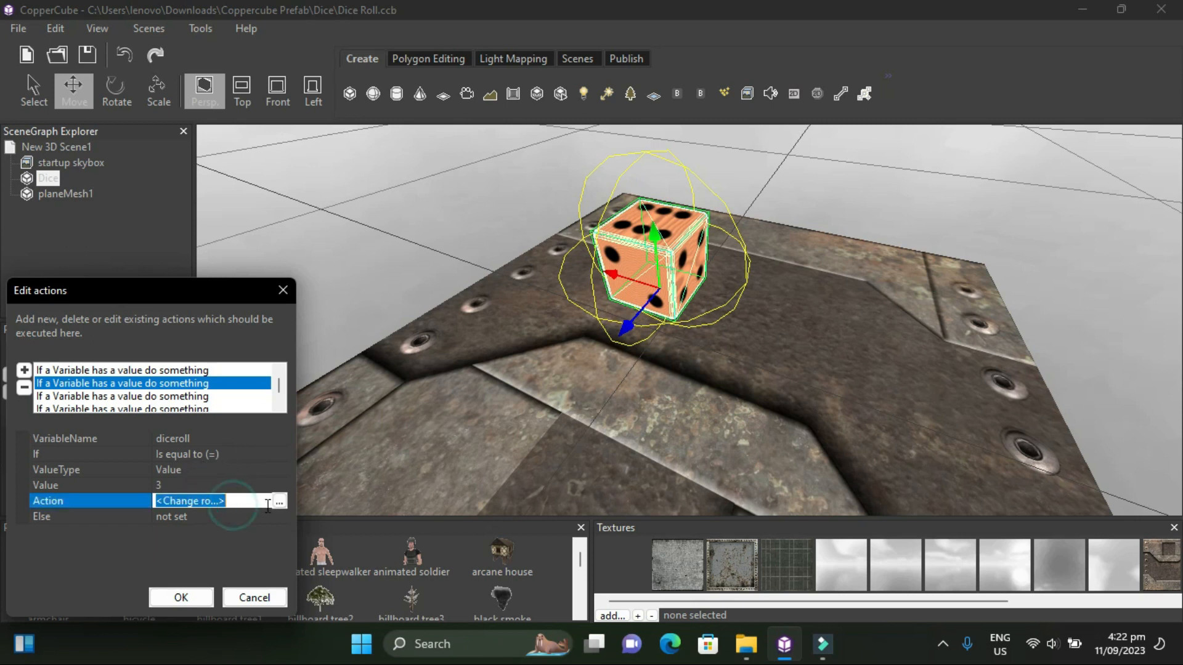
pyautogui.click(279, 504)
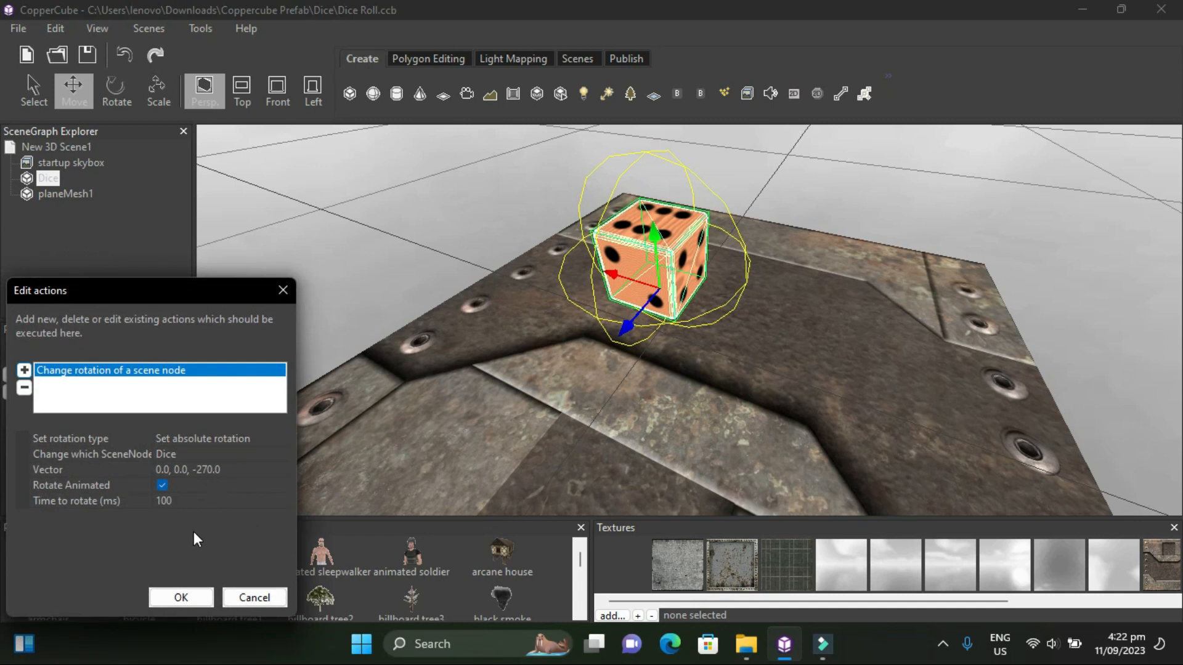
pyautogui.click(179, 598)
# Examine the Dice rotation actions assigned to the diceroll conditions for values 4 and 5, checking their vectors and rotation times
pyautogui.click(197, 398)
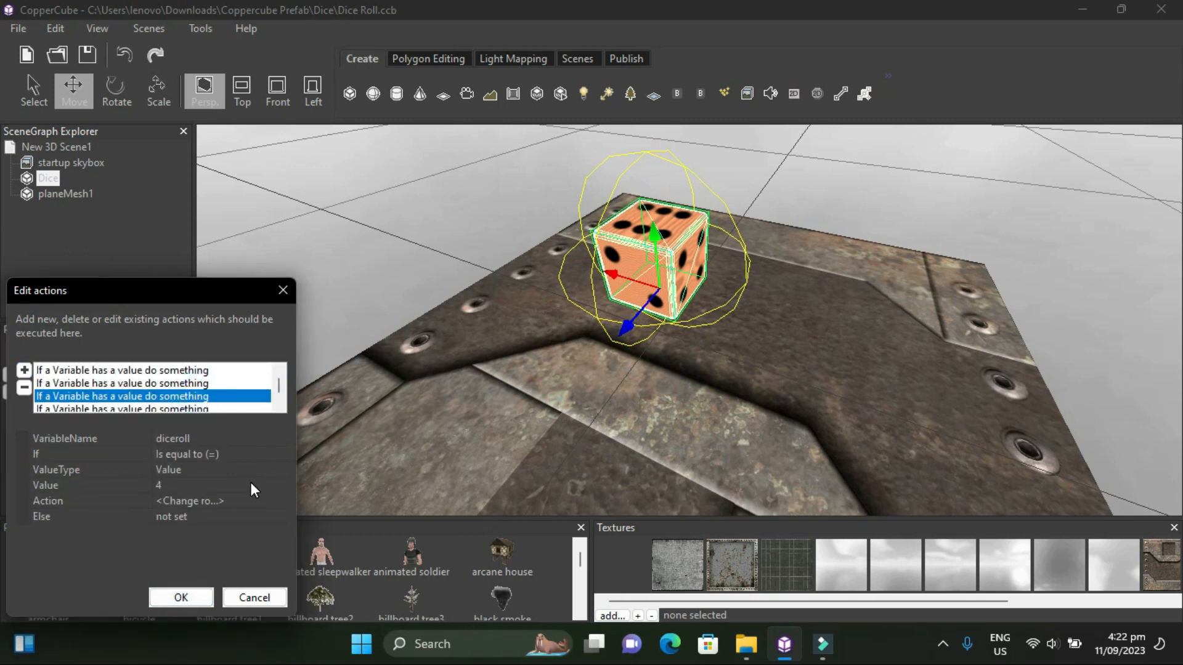
pyautogui.click(234, 501)
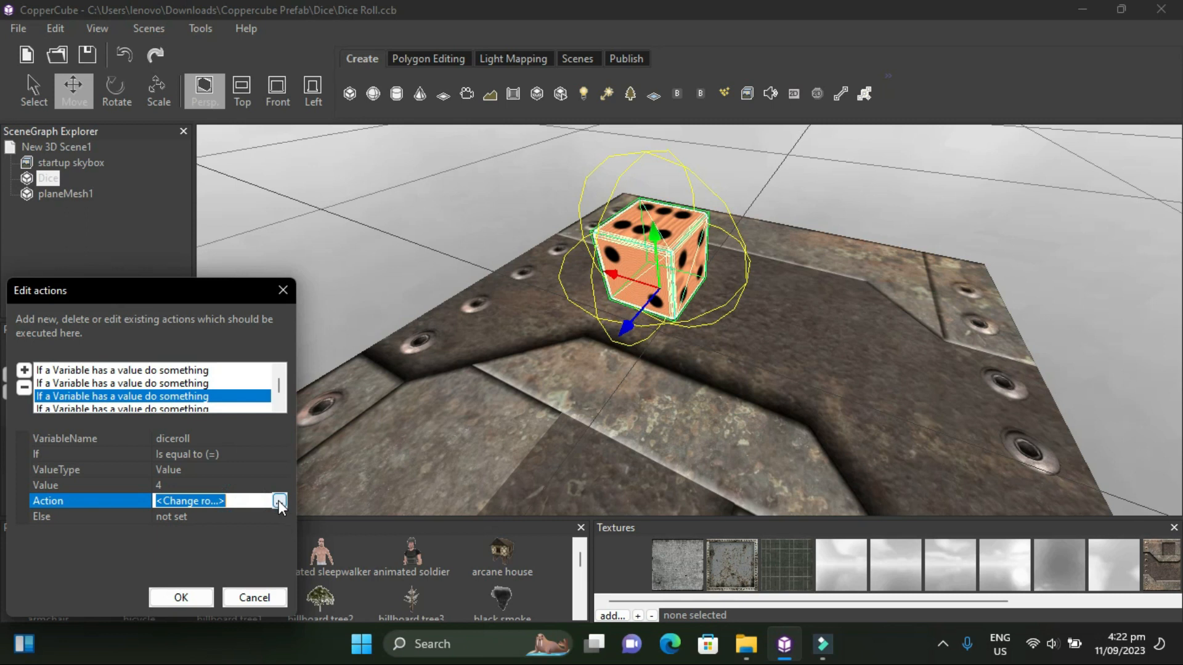
pyautogui.click(279, 501)
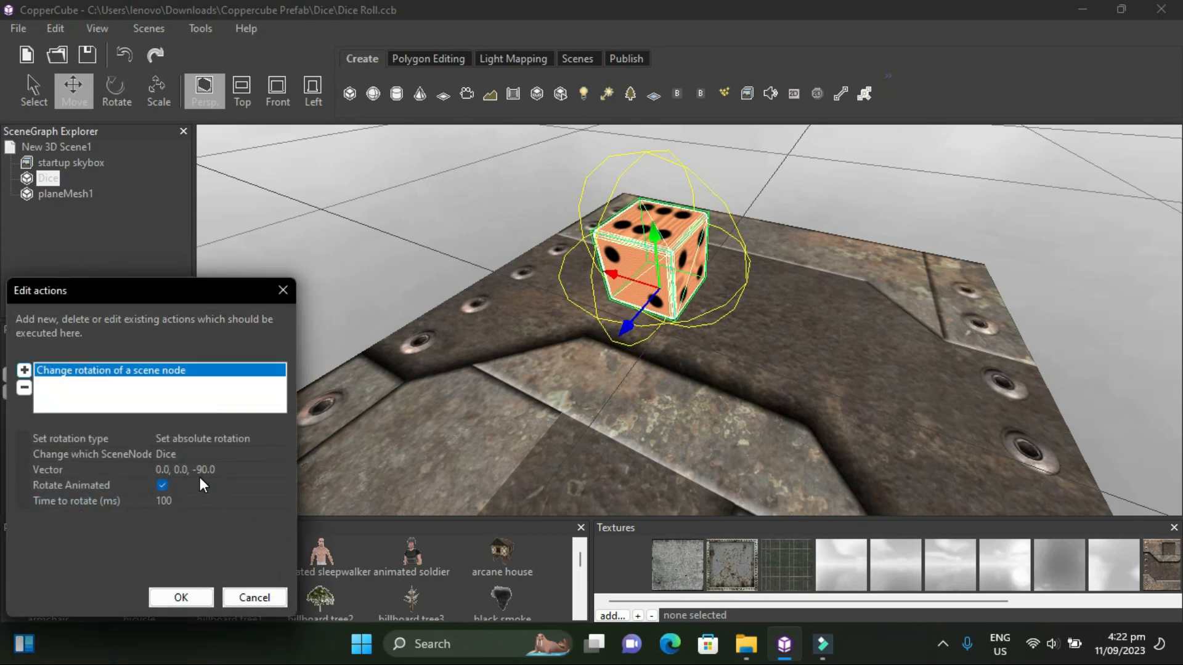
pyautogui.click(170, 595)
pyautogui.scroll(-1, 198, 397)
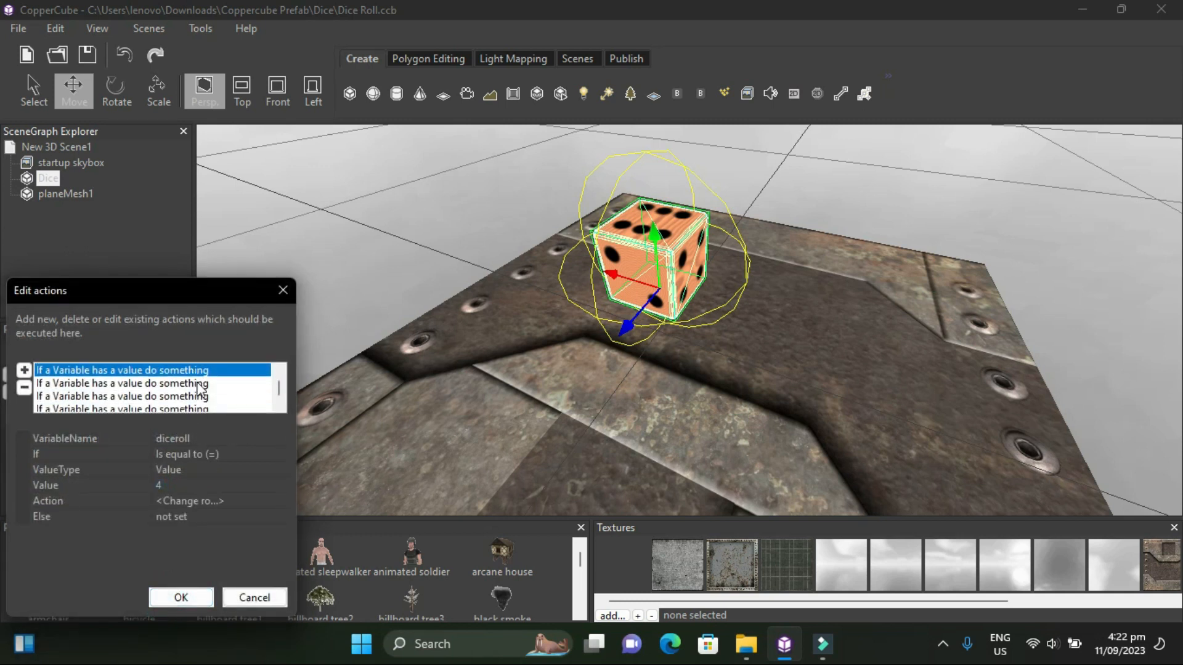
pyautogui.scroll(1, 198, 379)
pyautogui.click(198, 382)
pyautogui.scroll(-1, 198, 383)
pyautogui.click(205, 396)
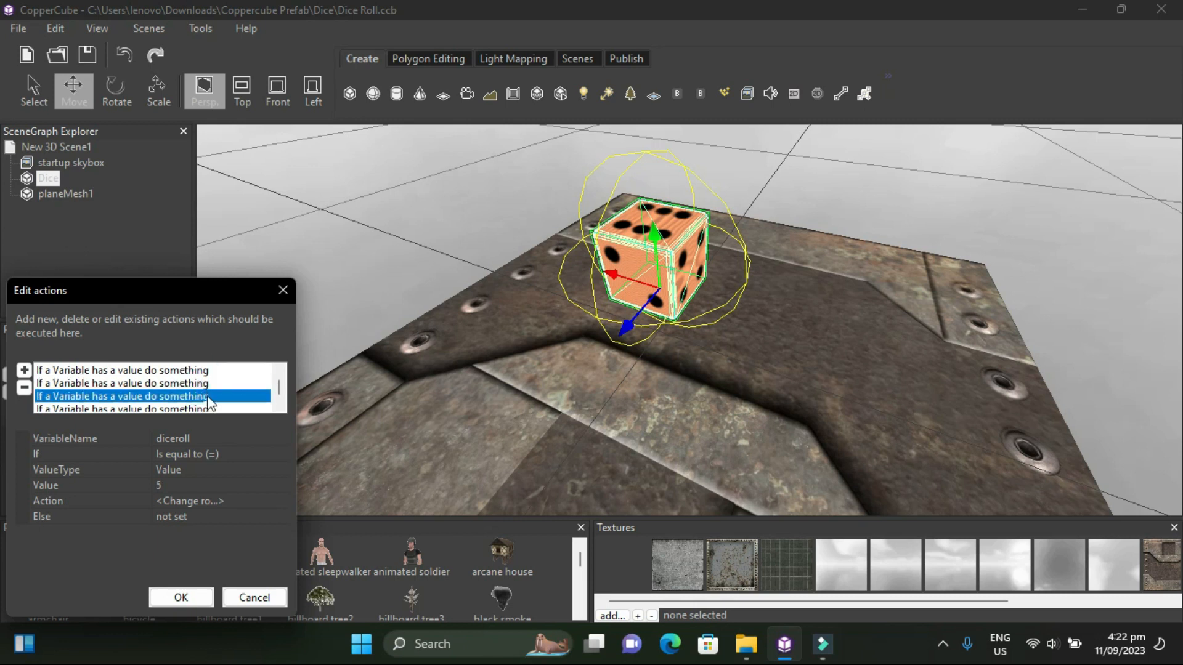
pyautogui.click(234, 502)
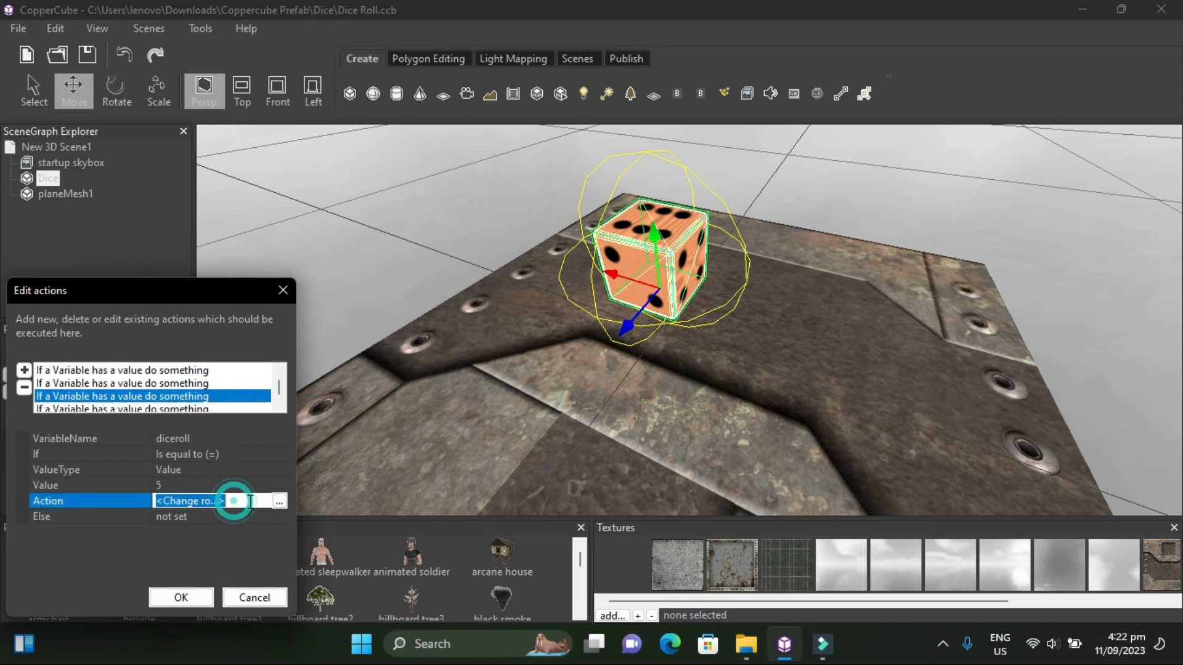
pyautogui.click(279, 500)
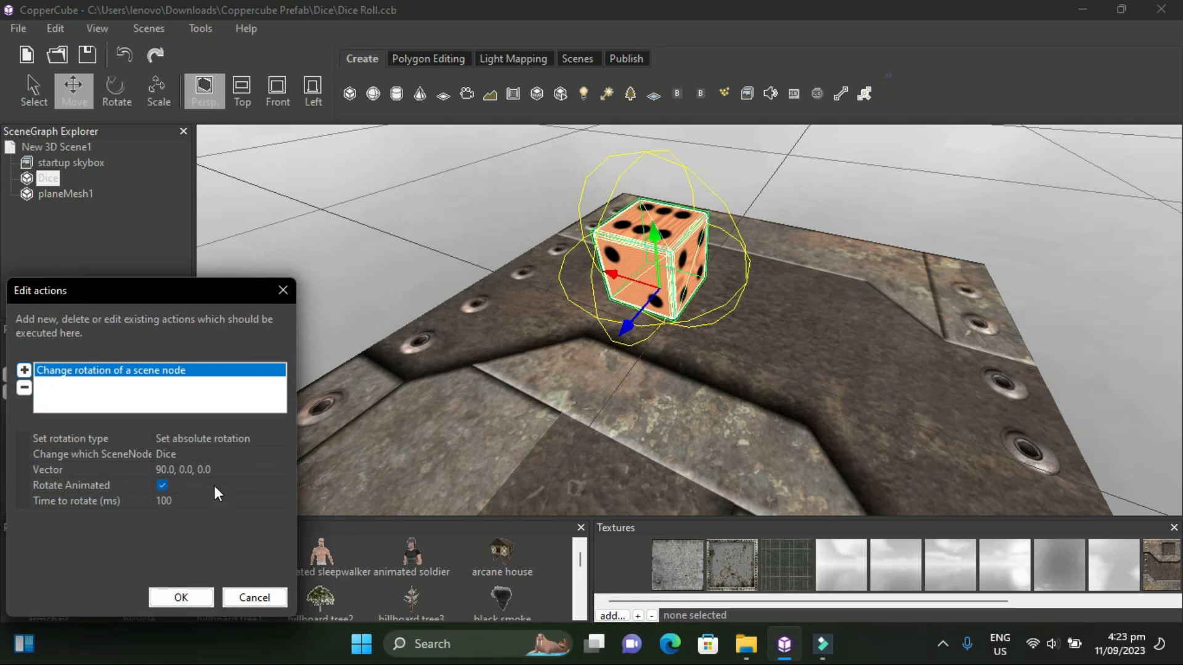
pyautogui.click(180, 596)
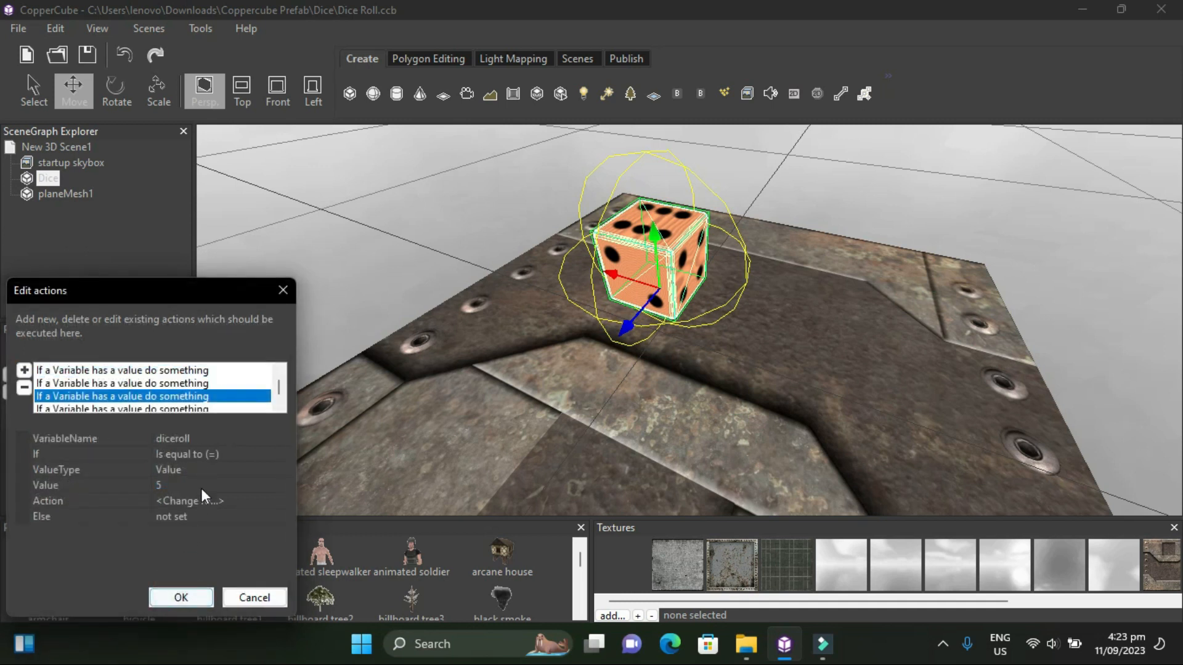
# Examine the Dice rotation actions assigned to the diceroll conditions for values 2 and 1, checking their vectors and rotation times
pyautogui.scroll(-1, 215, 398)
pyautogui.click(210, 395)
pyautogui.click(238, 500)
pyautogui.click(280, 500)
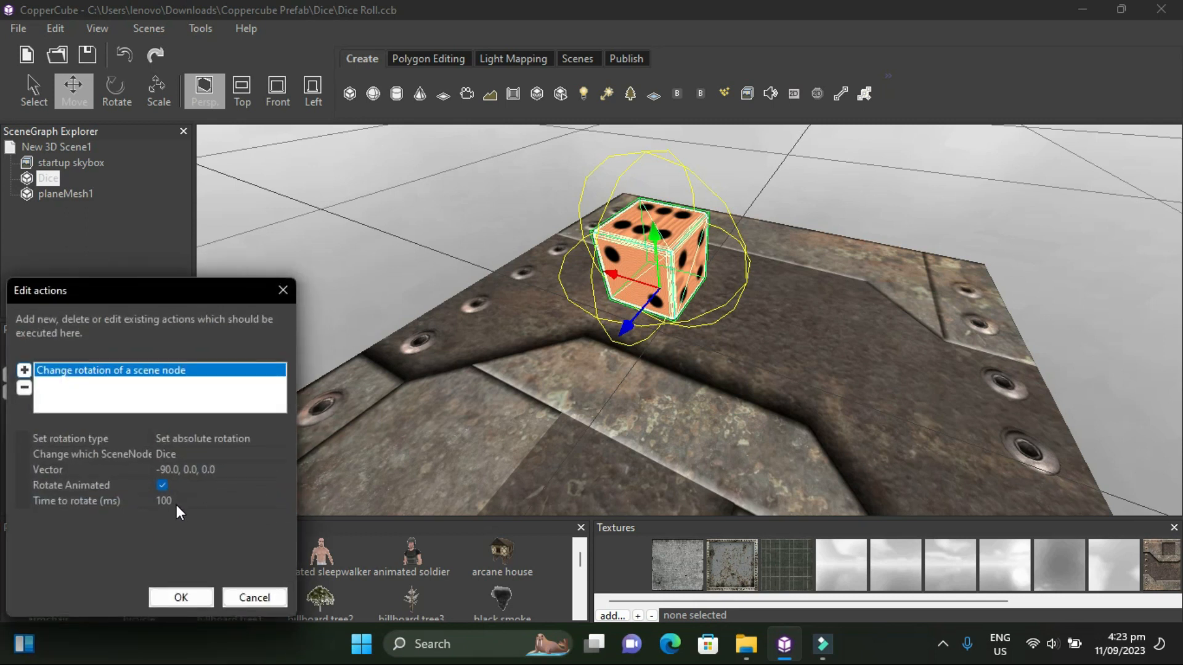
pyautogui.click(173, 598)
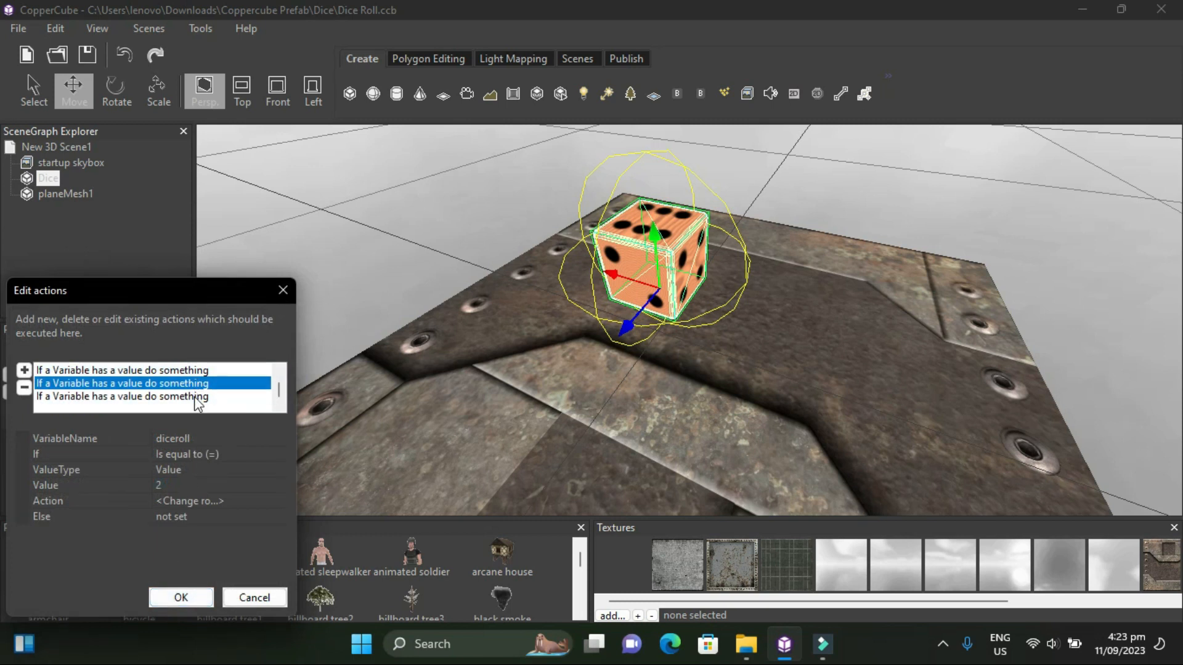
pyautogui.click(196, 401)
pyautogui.click(232, 501)
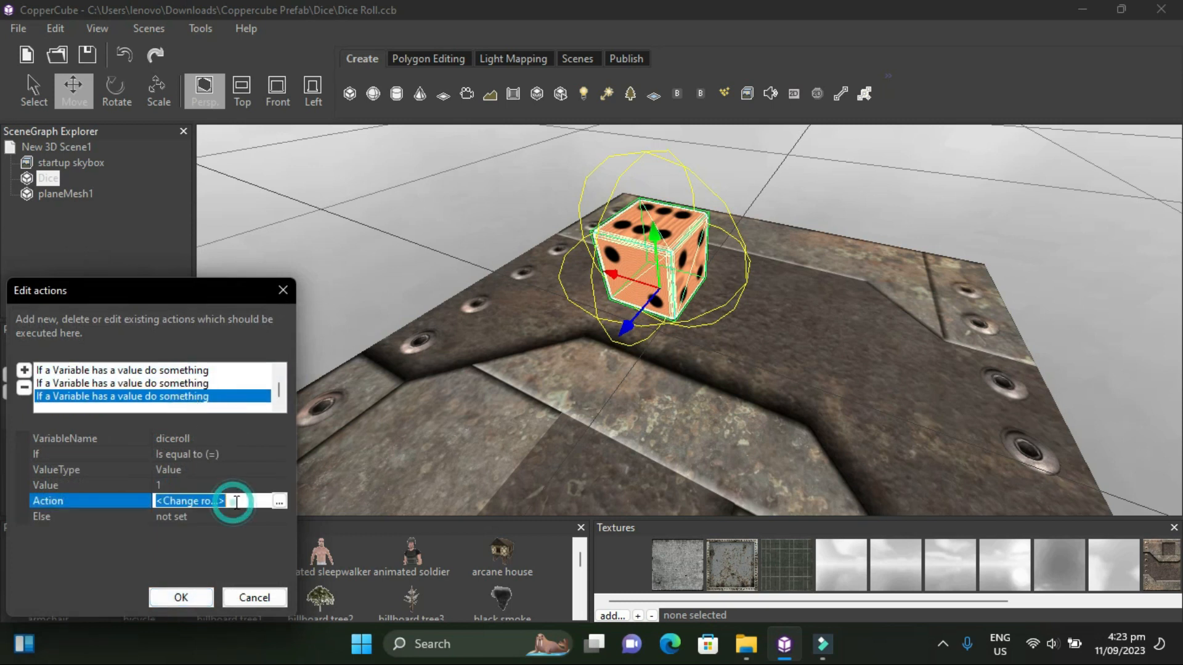
pyautogui.click(274, 501)
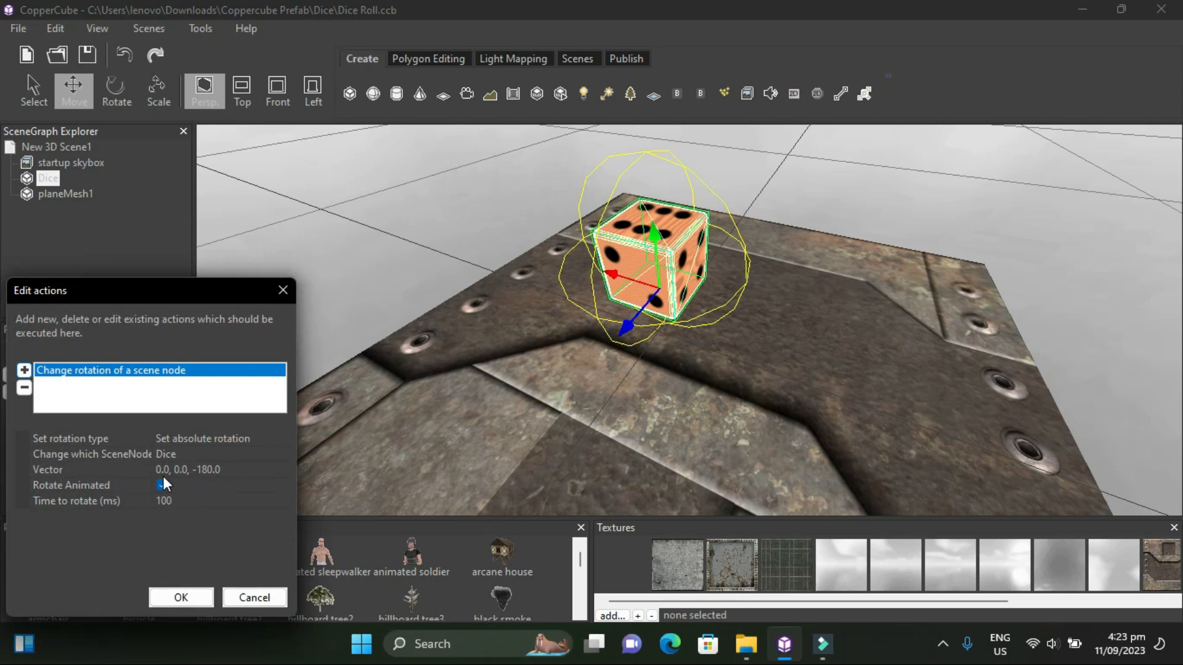
pyautogui.click(181, 596)
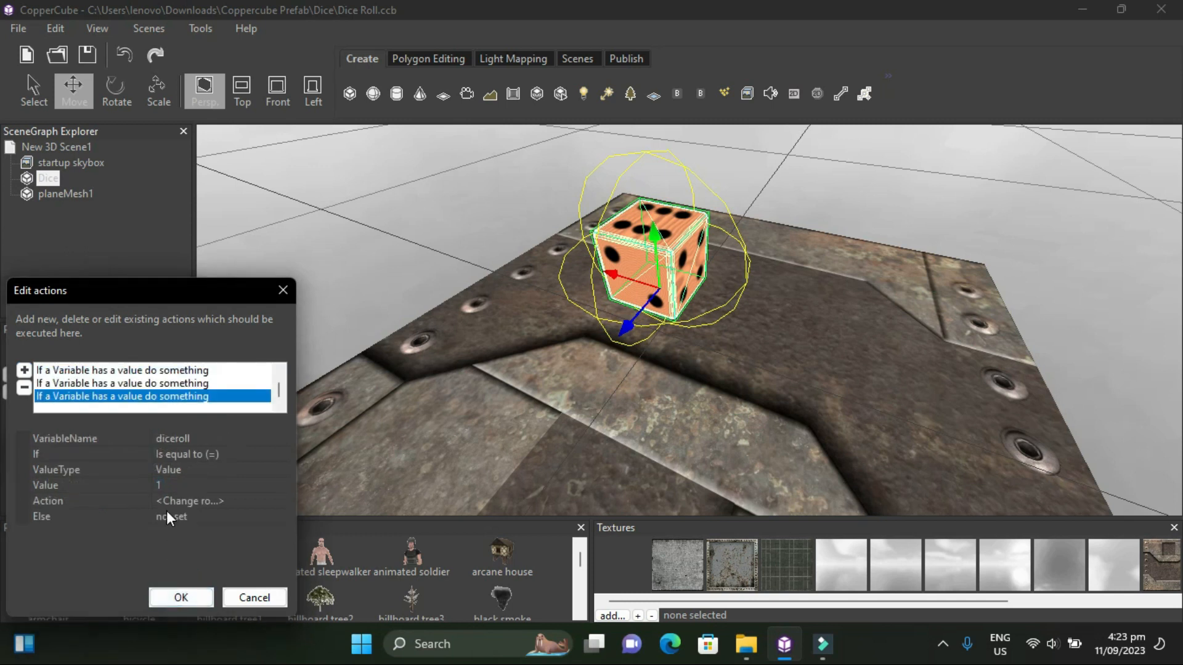
# Accept the list of diceroll conditions for the random-interval behaviour and save the scene
pyautogui.click(173, 596)
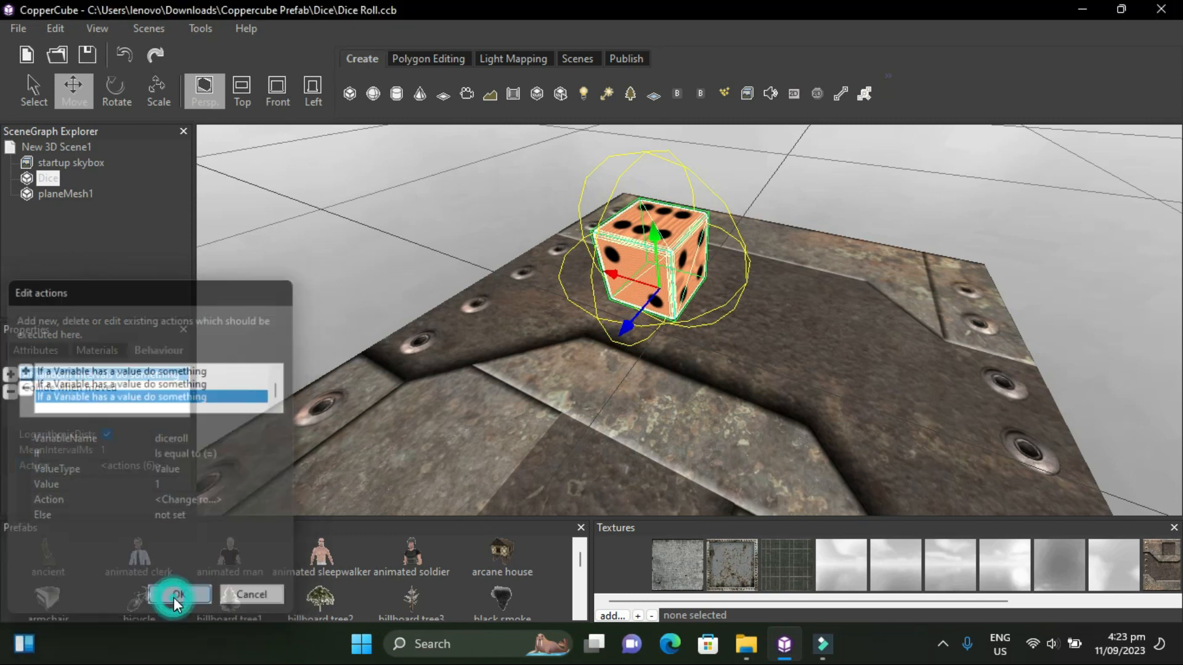
pyautogui.click(17, 29)
pyautogui.click(47, 111)
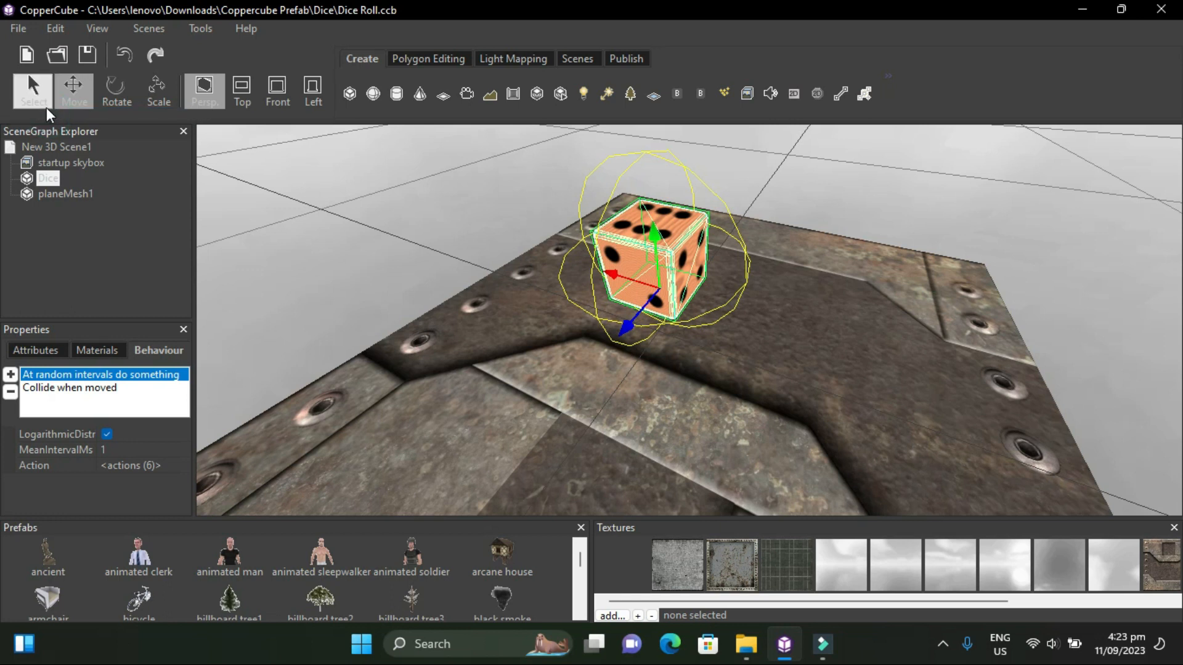
# Run a test of the dice scene in the CopperCube engine and maximize the test window
pyautogui.moveTo(506, 334); pyautogui.dragTo(528, 334)
pyautogui.moveTo(554, 402)
pyautogui.mouseDown()
pyautogui.moveTo(522, 410)
pyautogui.moveTo(501, 361)
pyautogui.moveTo(546, 394)
pyautogui.mouseUp()
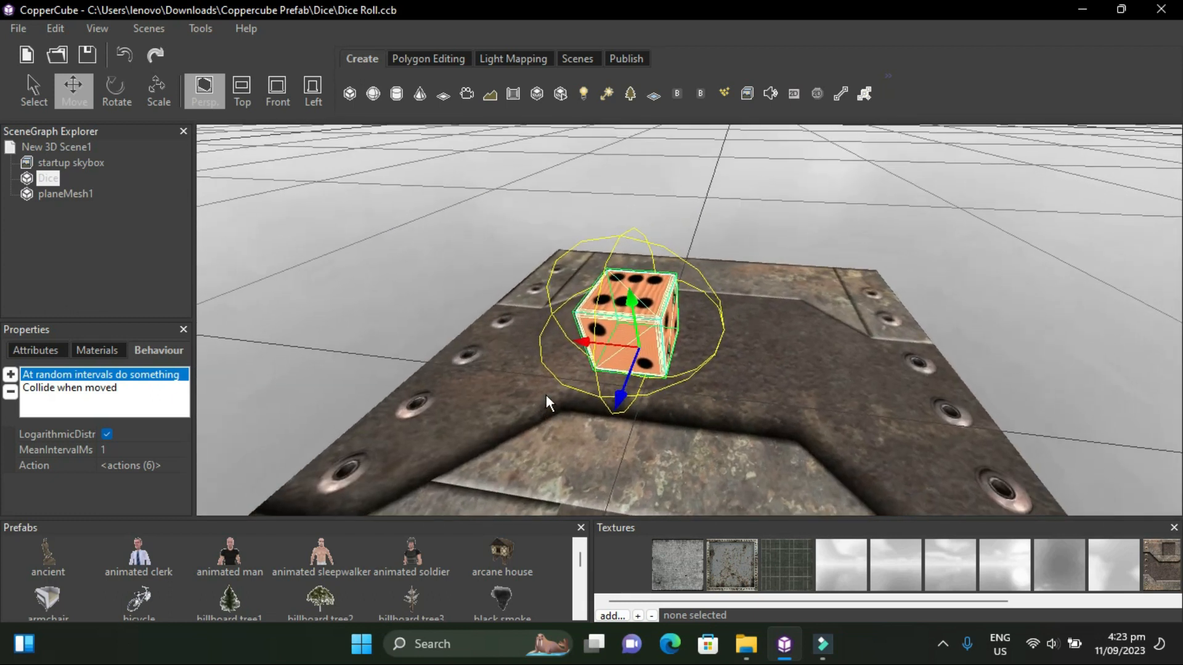
pyautogui.click(17, 28)
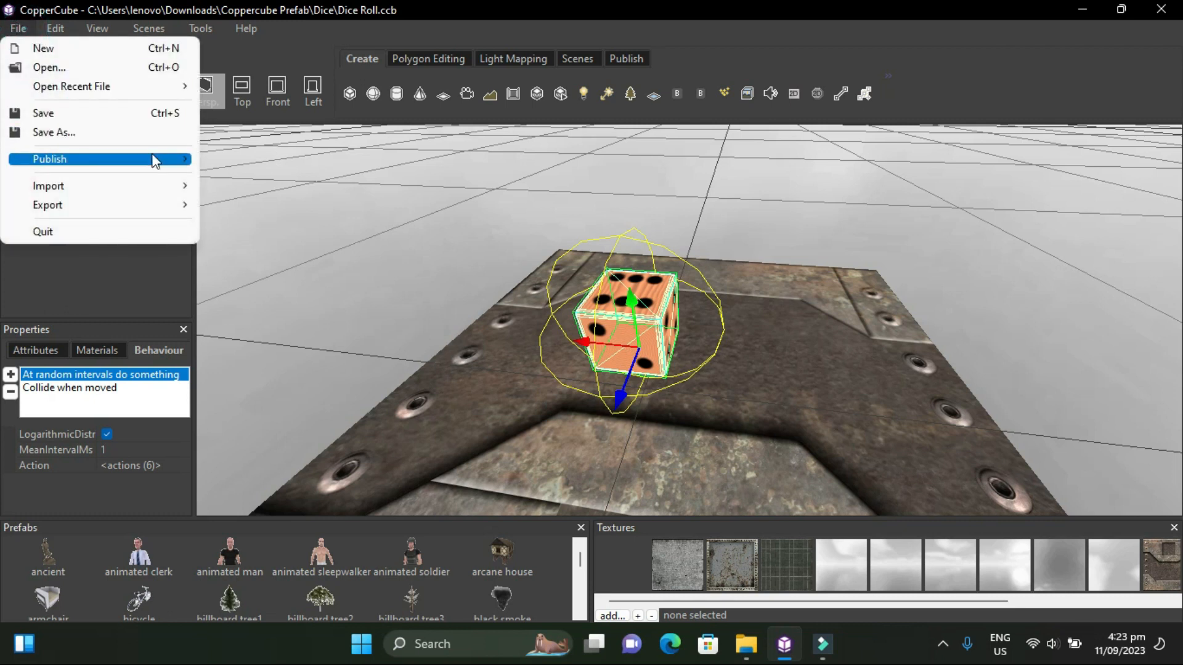
pyautogui.moveTo(154, 160)
pyautogui.click(248, 173)
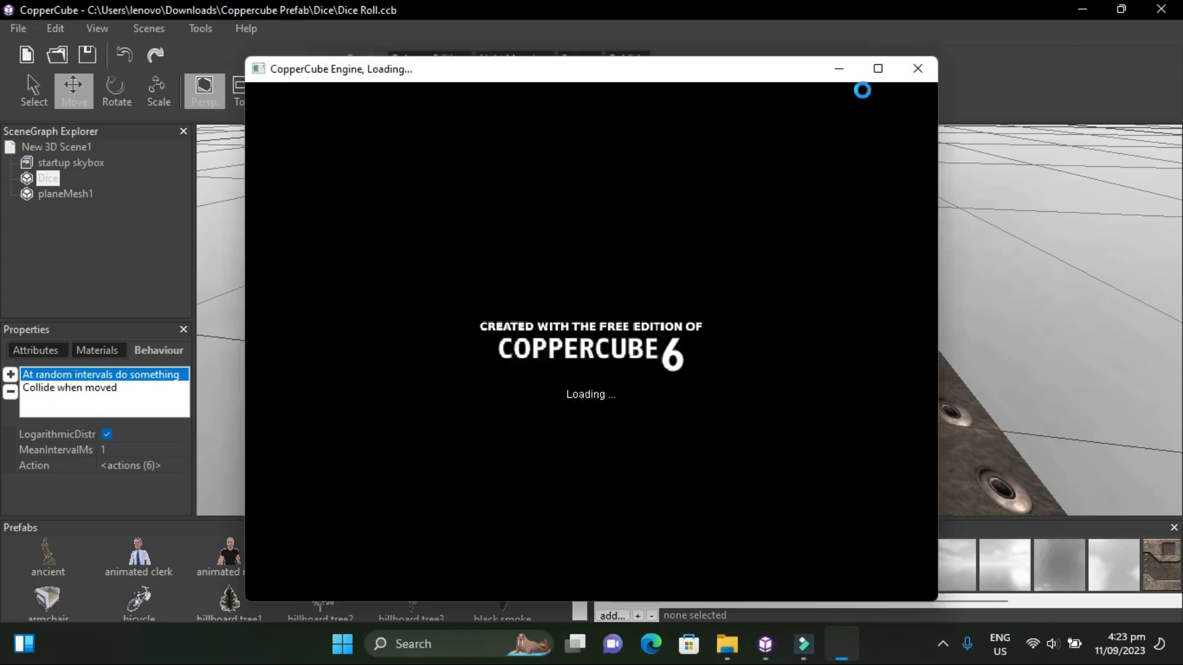
pyautogui.click(877, 68)
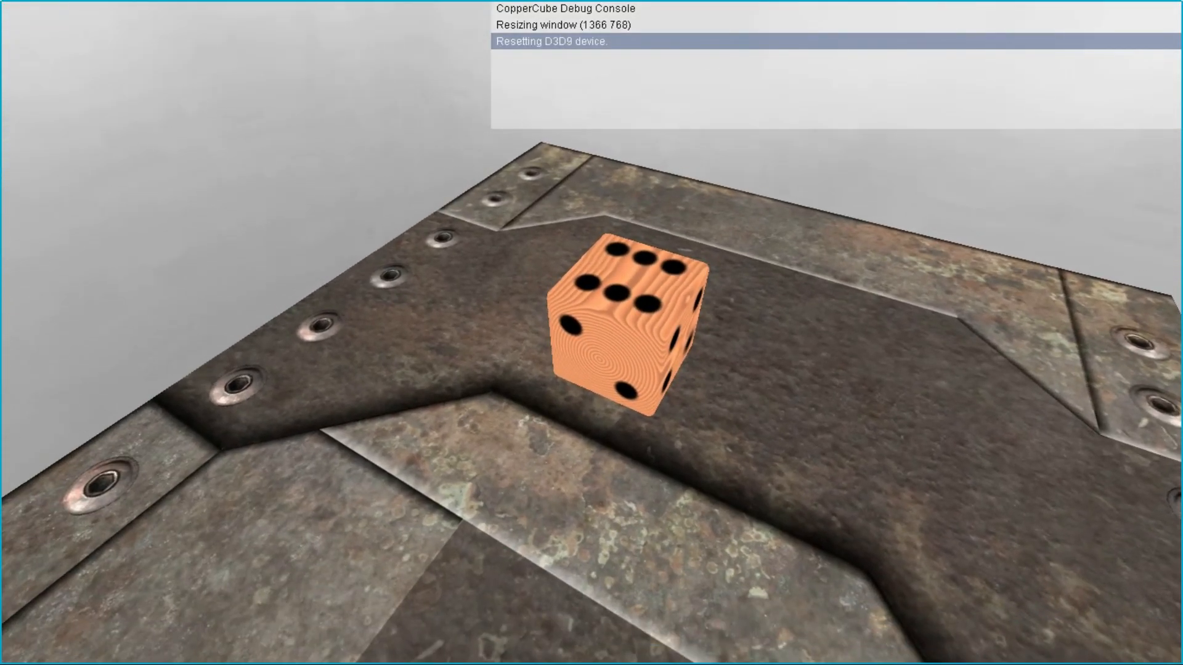
# Roll the dice repeatedly in the running test to check that different faces come up, and end the test
pyautogui.press('space')
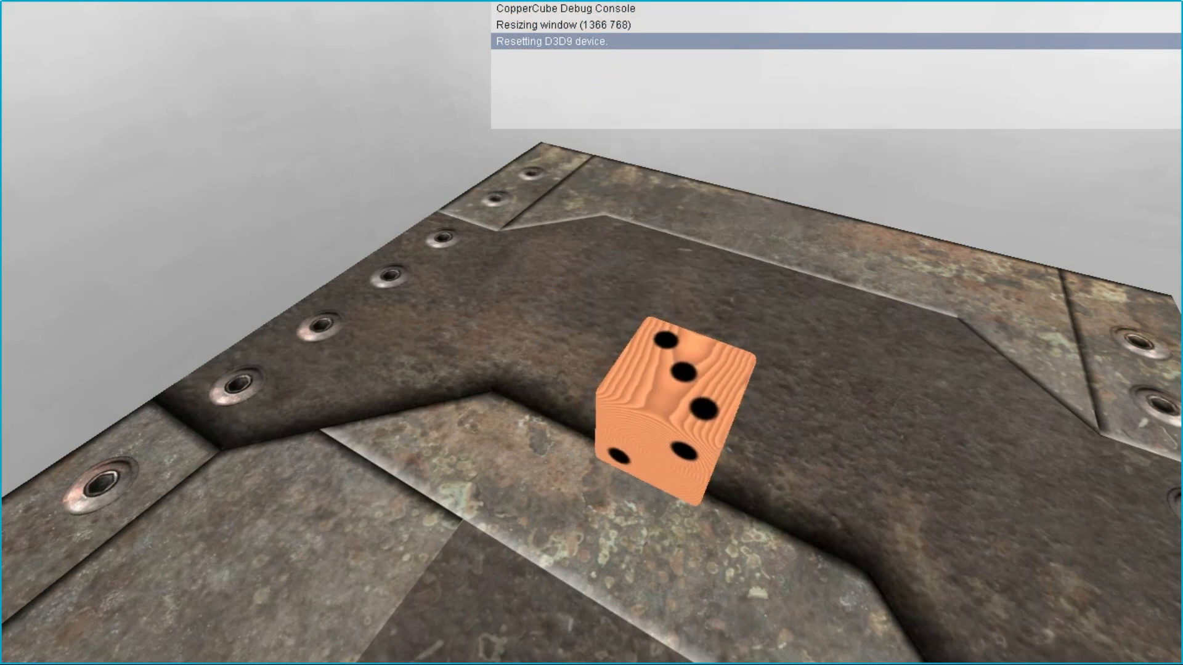
pyautogui.press('space')
pyautogui.press('space')
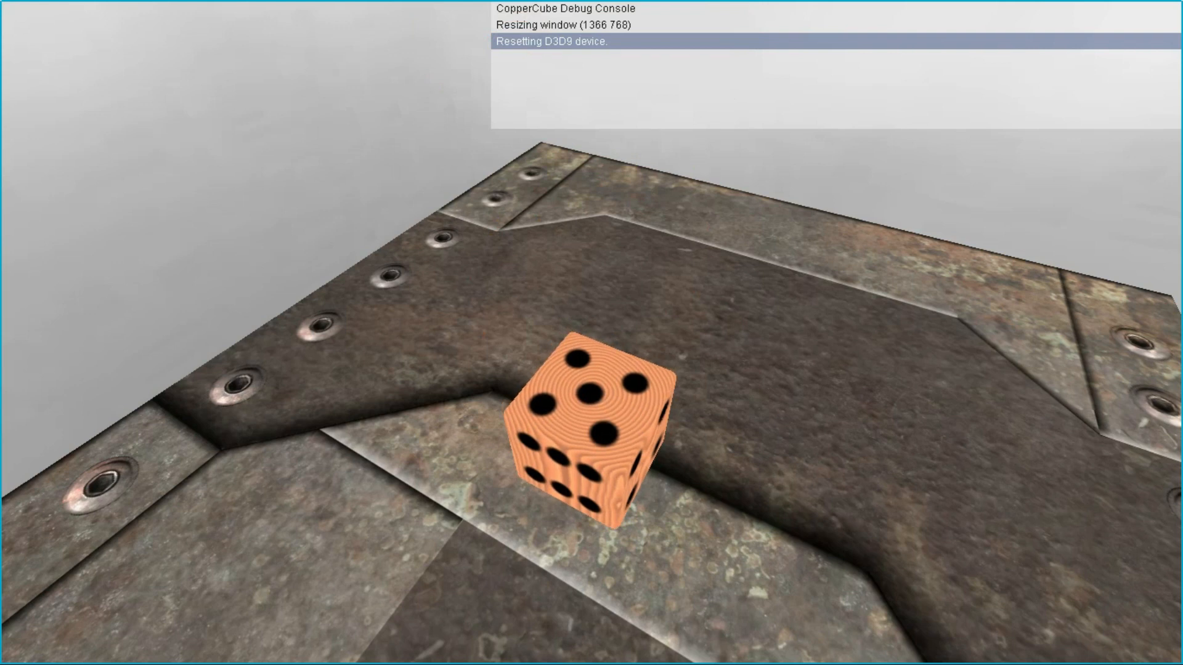
pyautogui.press('space')
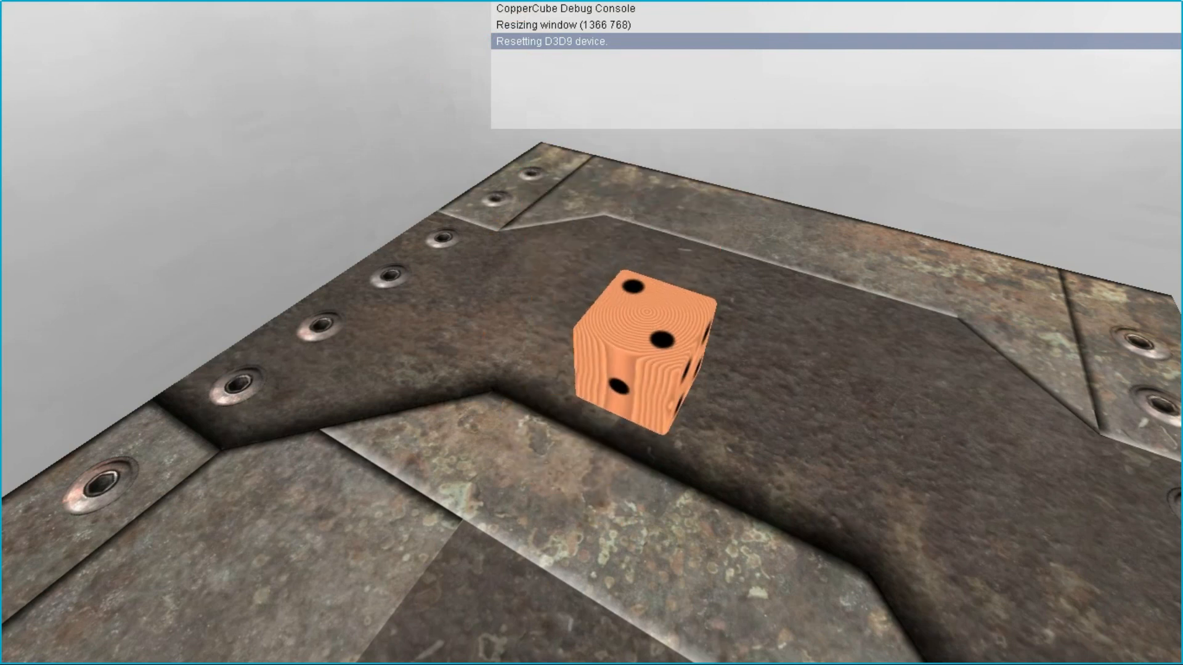
pyautogui.press('space')
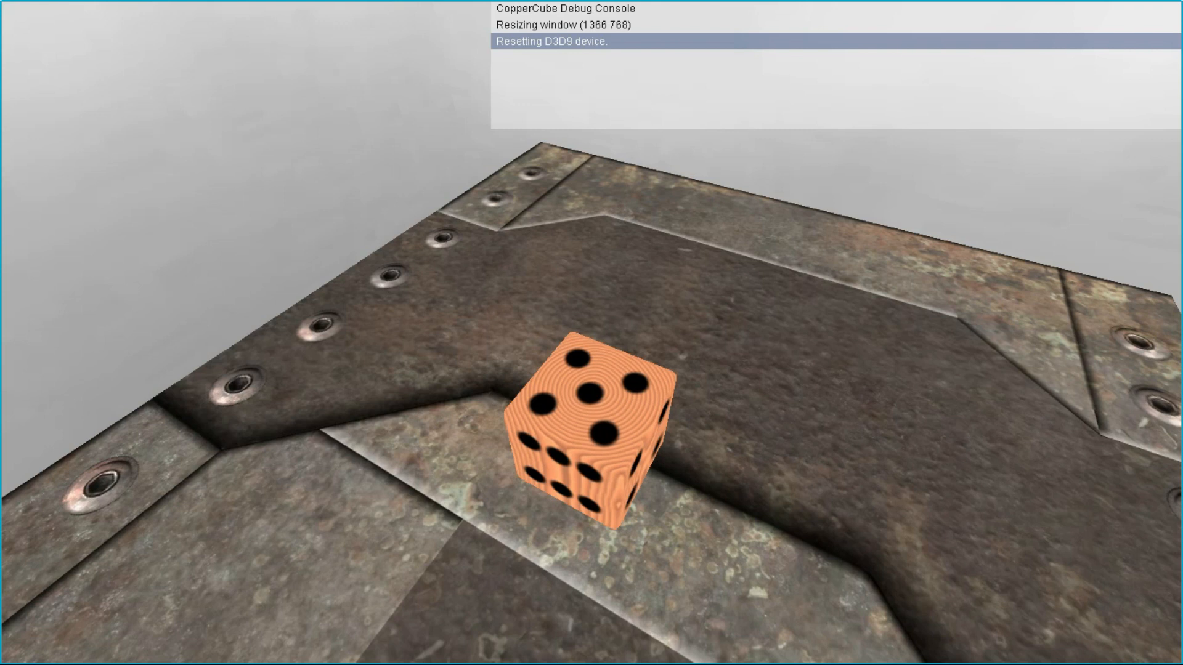
pyautogui.press('space')
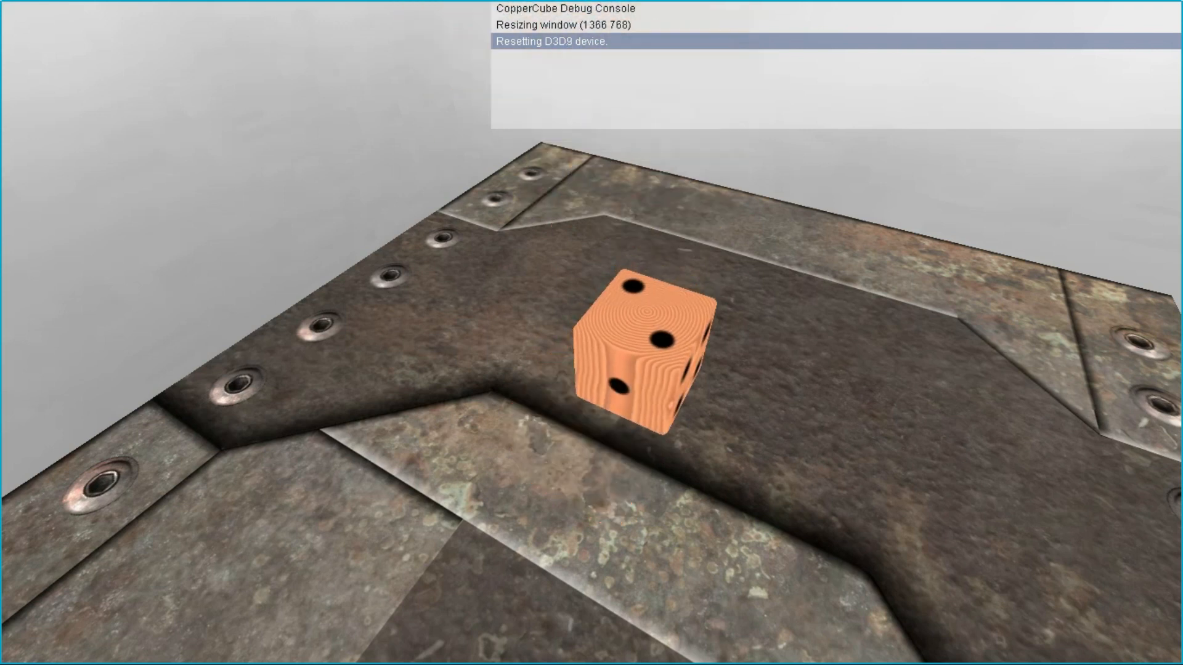
pyautogui.press('space')
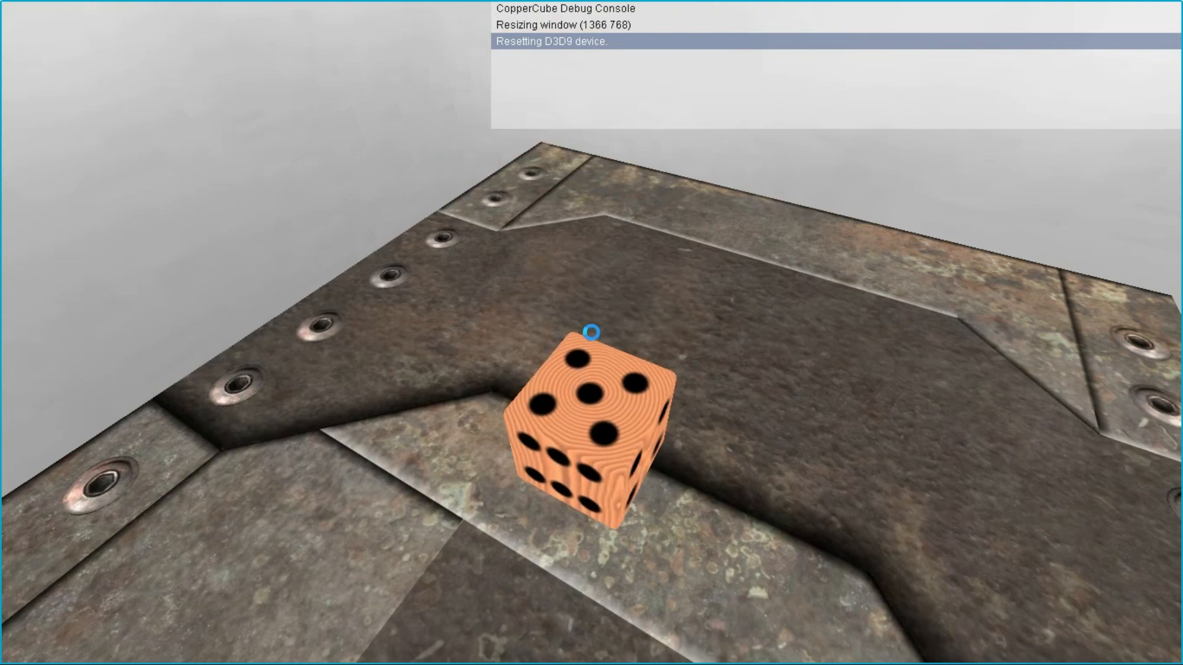
pyautogui.press('Escape')
# Test the dice scene once more in a window and close the test
pyautogui.press('F5')
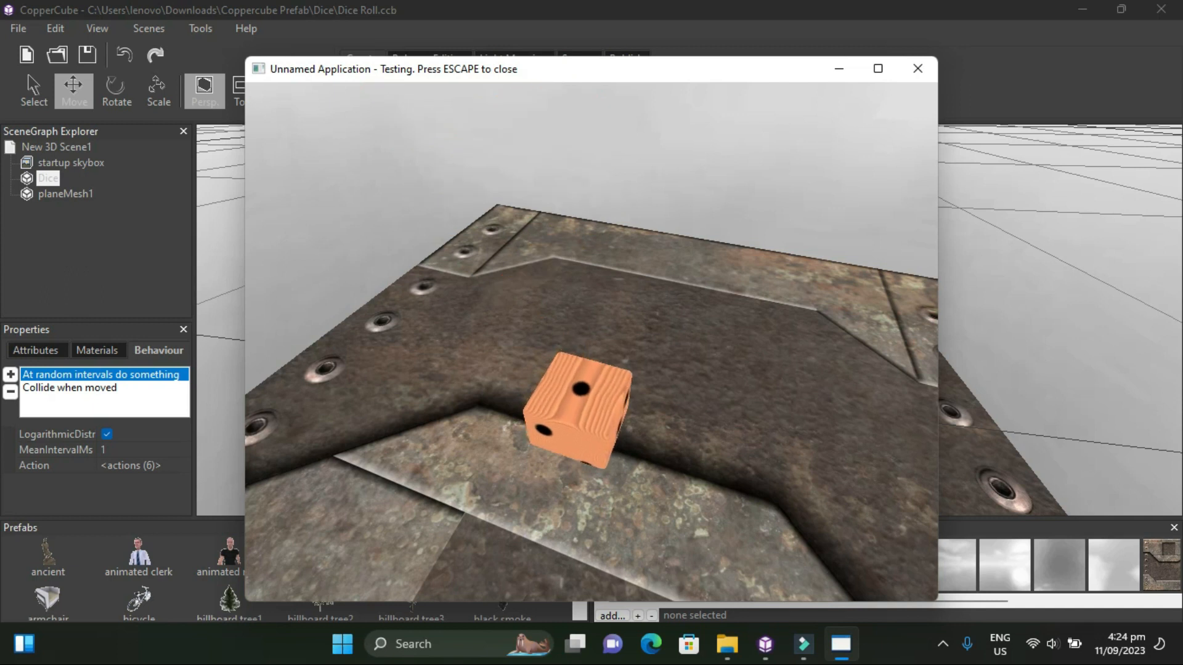
pyautogui.press('Escape')
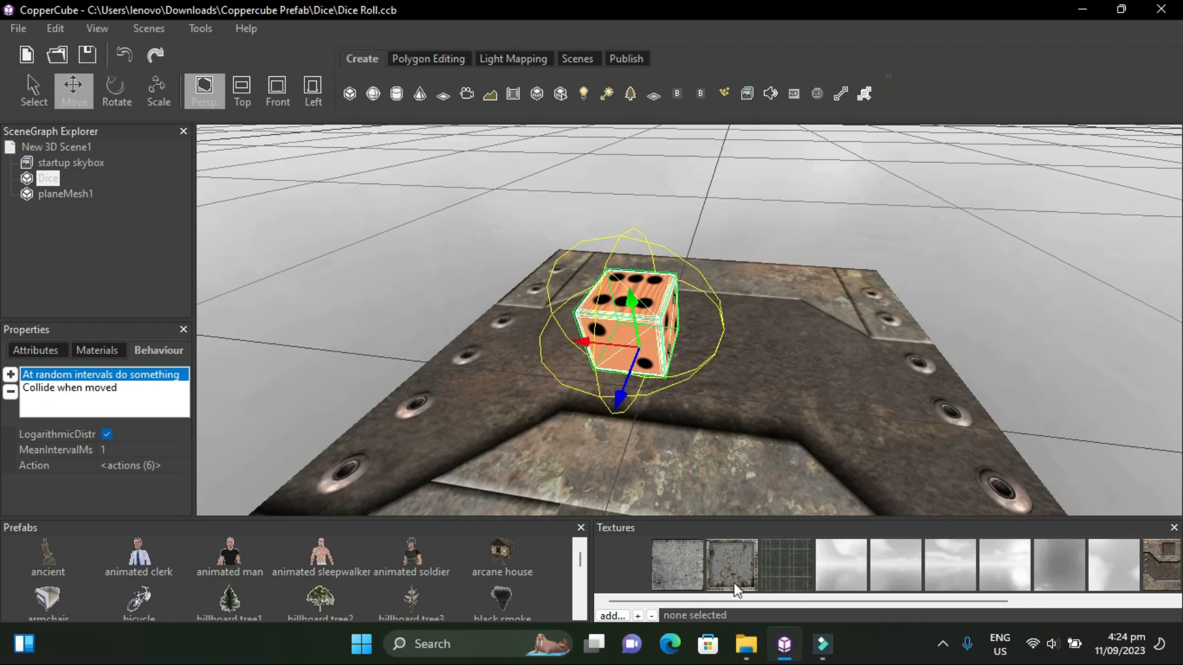
pyautogui.moveTo(824, 646)
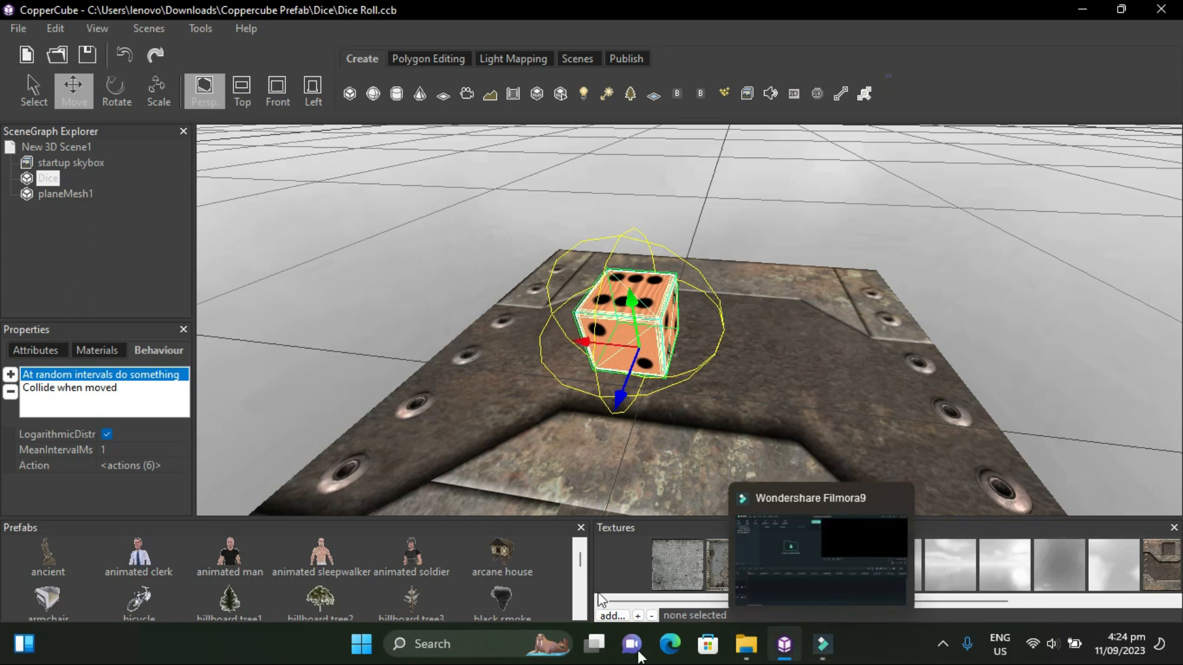